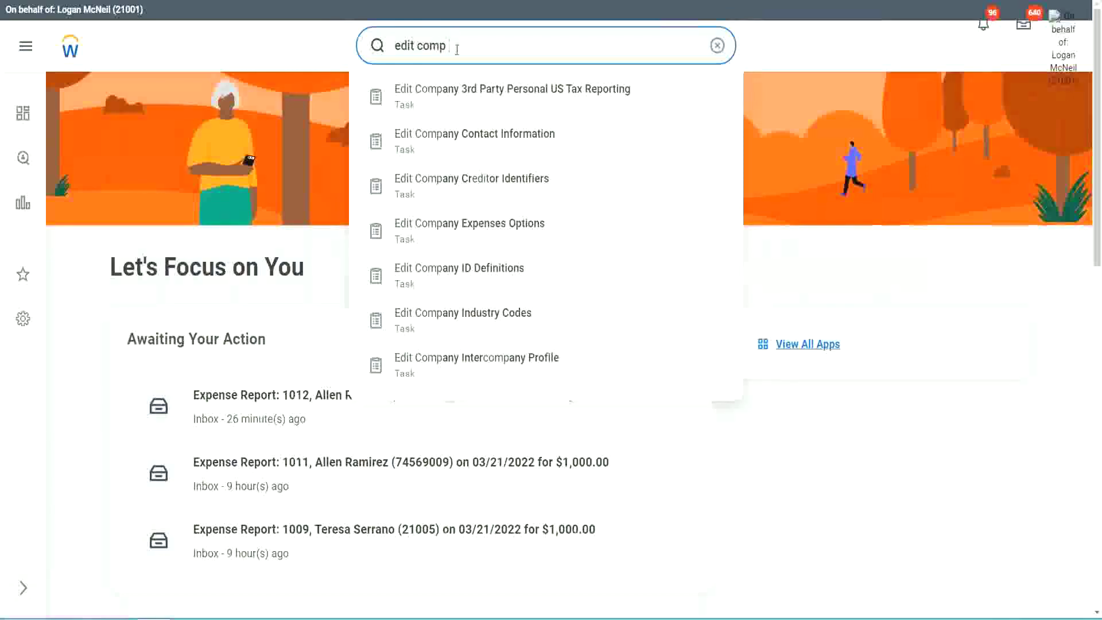
Step: Find the Edit Compensation Eligibility Rule task and open the rule WW_All Executive Vice Presidents for editing
{"action": "type", "text": "elig rule"}
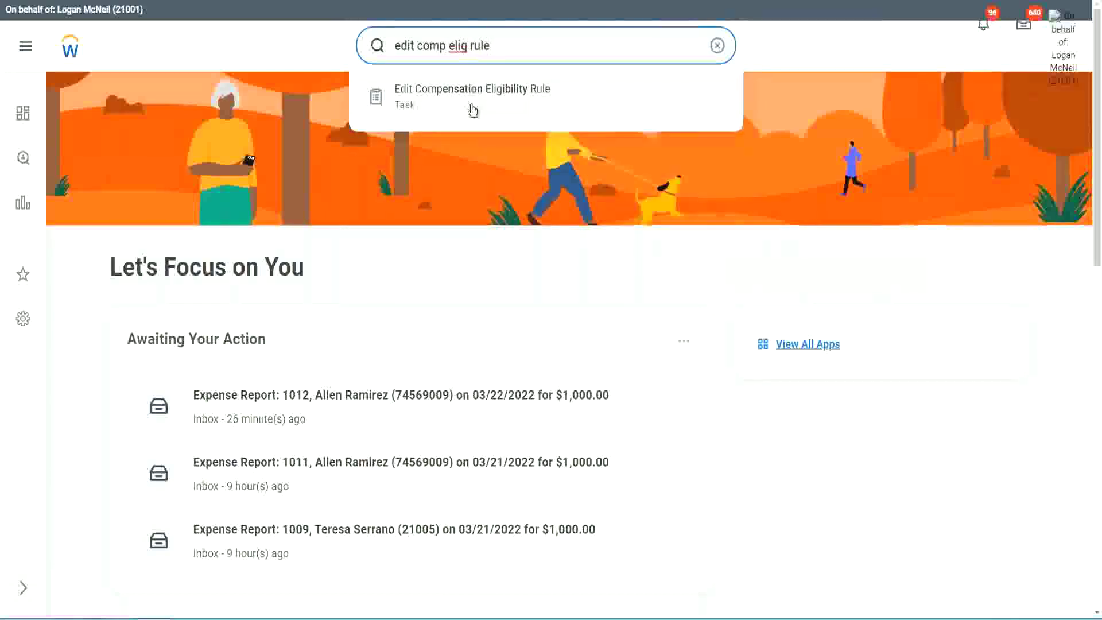
{"action": "left_click", "coordinate": [476, 101]}
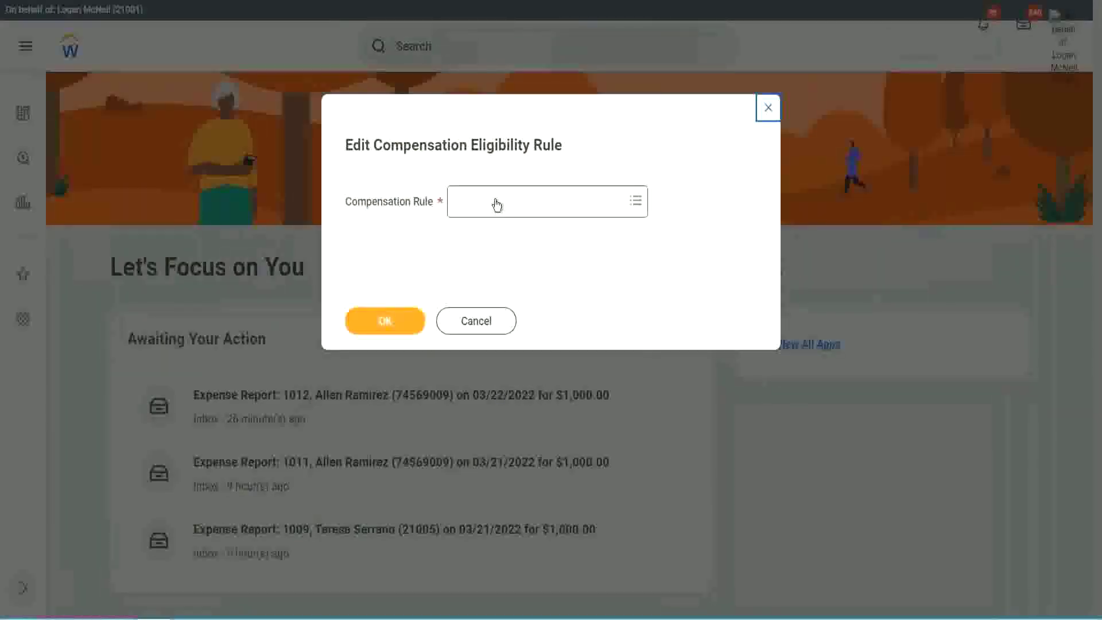
{"action": "key", "text": "Return"}
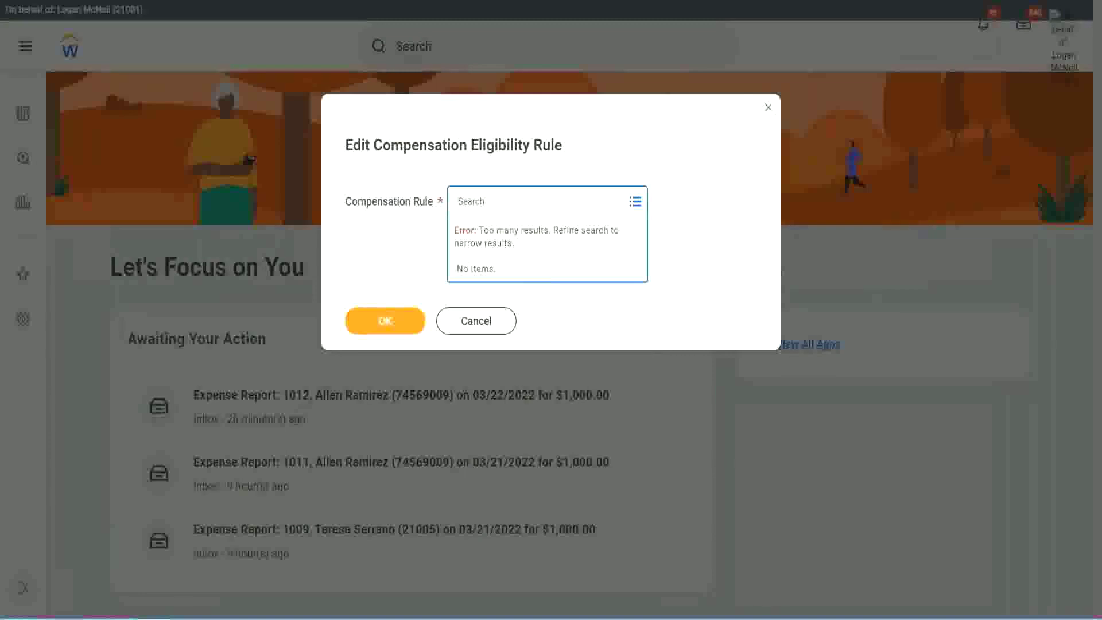
{"action": "type", "text": "ww"}
{"action": "key", "text": "Return"}
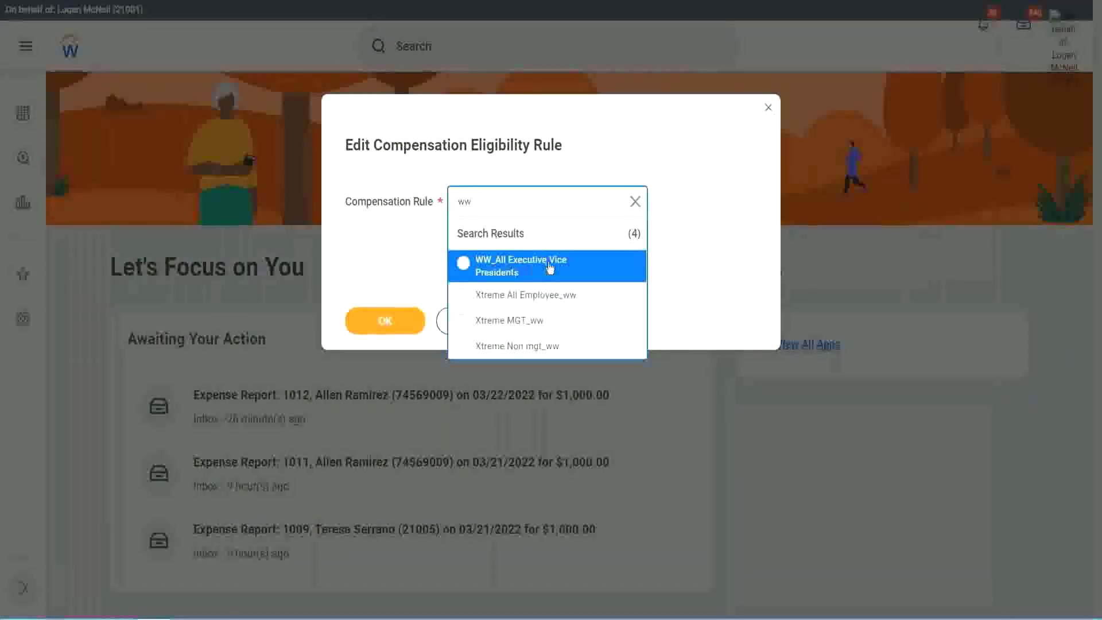
{"action": "left_click", "coordinate": [556, 265]}
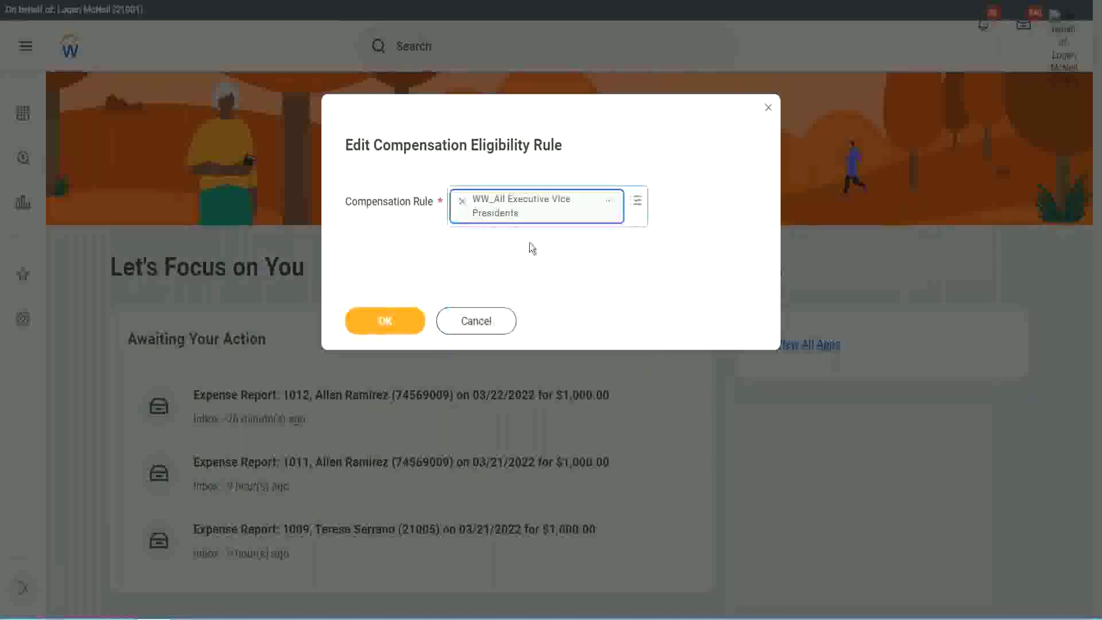
{"action": "left_click", "coordinate": [385, 323]}
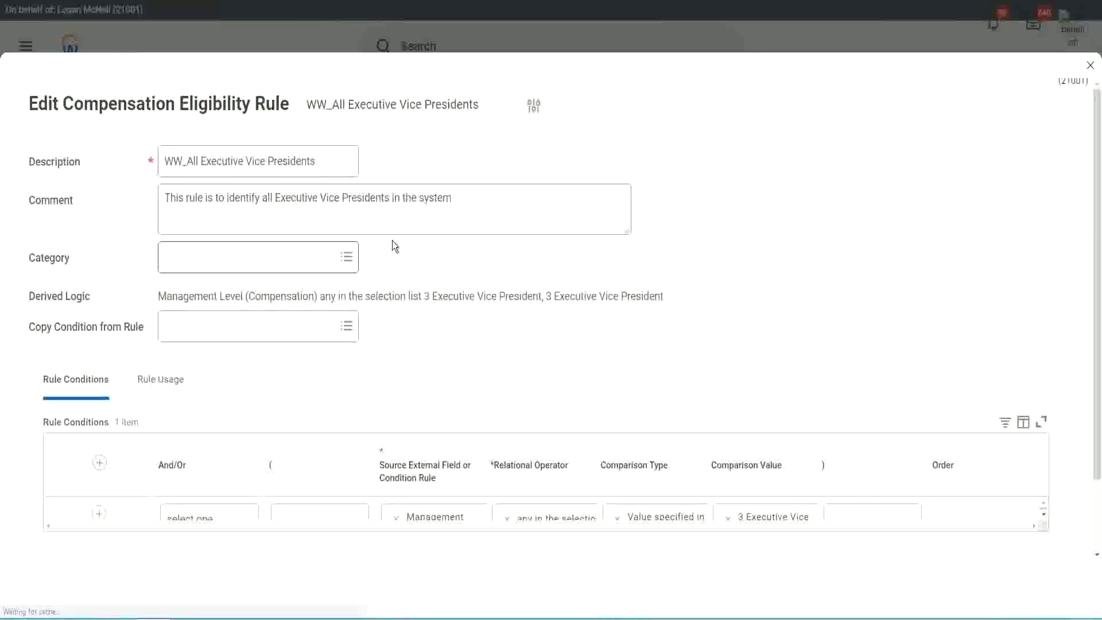
Step: Review the source field and comparison values of the existing rule condition
{"action": "scroll", "coordinate": [510, 326], "scroll_direction": "down", "scroll_amount": 3}
{"action": "left_click_drag", "start_coordinate": [374, 441], "coordinate": [503, 441]}
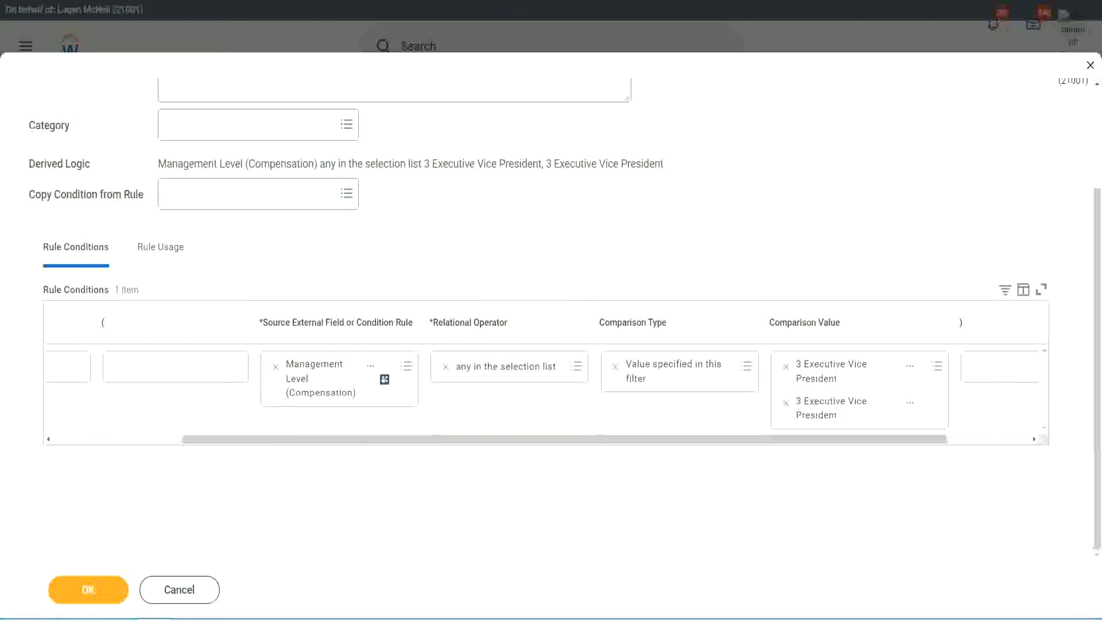
{"action": "mouse_move", "coordinate": [387, 489]}
{"action": "left_mouse_down"}
{"action": "mouse_move", "coordinate": [418, 295]}
{"action": "mouse_move", "coordinate": [256, 315]}
{"action": "mouse_move", "coordinate": [303, 446]}
{"action": "mouse_move", "coordinate": [423, 483]}
{"action": "left_mouse_up"}
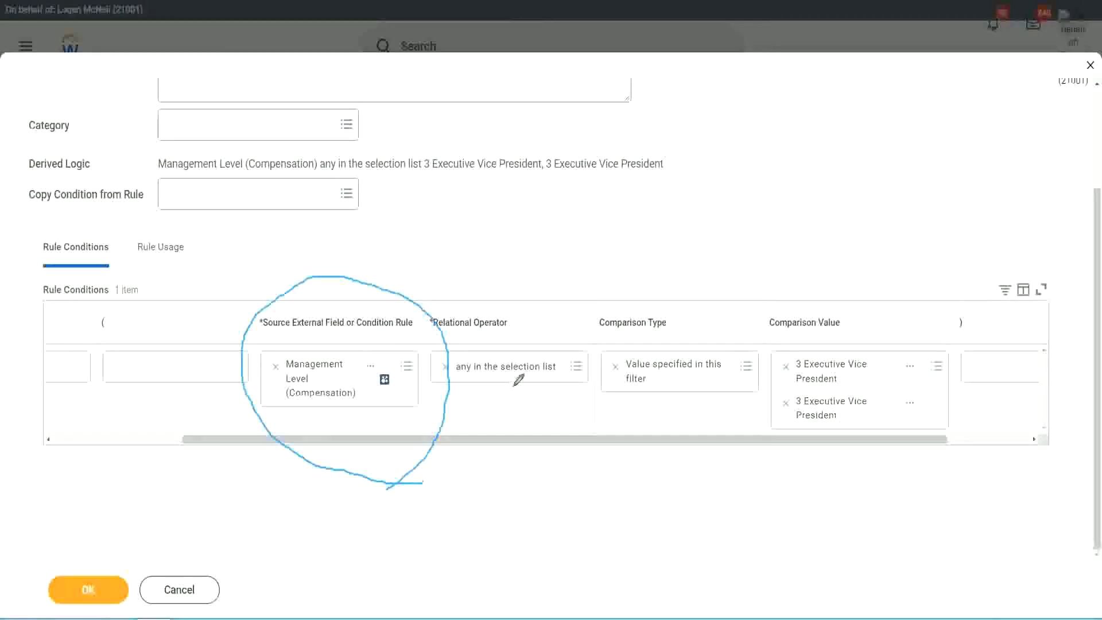
{"action": "mouse_move", "coordinate": [884, 413]}
{"action": "left_mouse_down"}
{"action": "mouse_move", "coordinate": [874, 308]}
{"action": "mouse_move", "coordinate": [758, 439]}
{"action": "mouse_move", "coordinate": [897, 404]}
{"action": "left_mouse_up"}
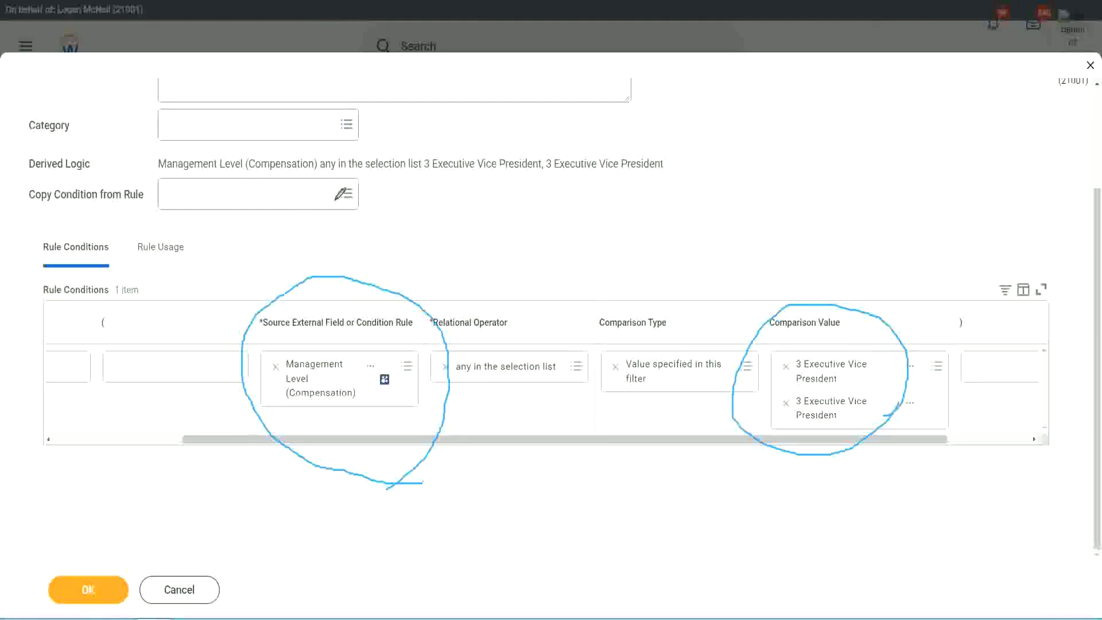
{"action": "key", "text": "Escape"}
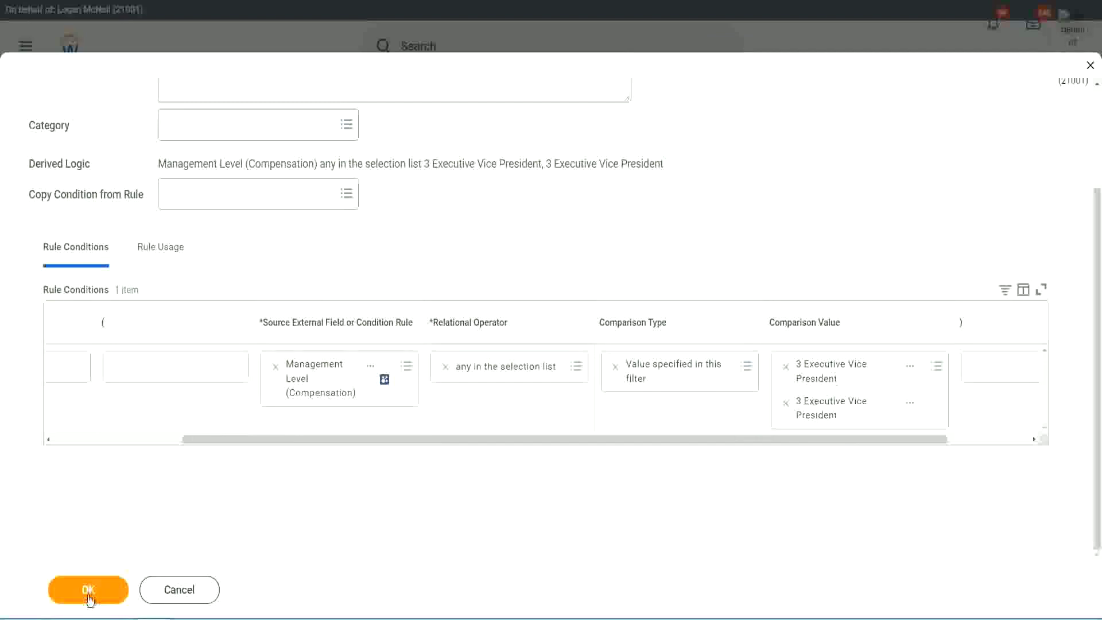
{"action": "left_click_drag", "start_coordinate": [305, 441], "coordinate": [127, 440]}
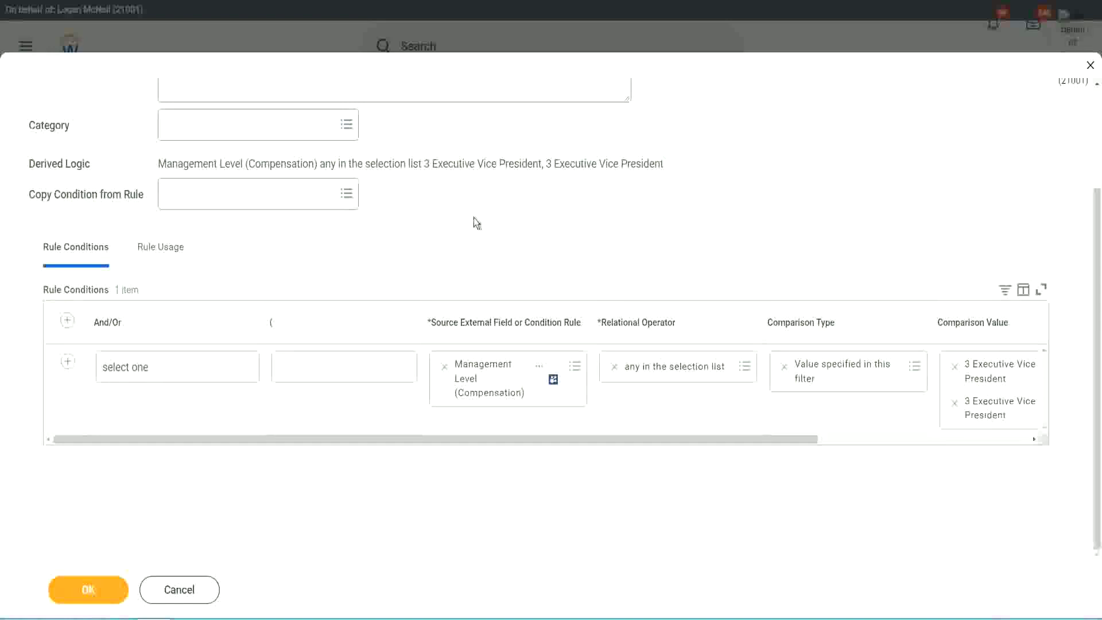
Step: Change the end of the rule's comment so it reads "in the WW XYZ Motors Org"
{"action": "scroll", "coordinate": [474, 218], "scroll_direction": "up", "scroll_amount": 2}
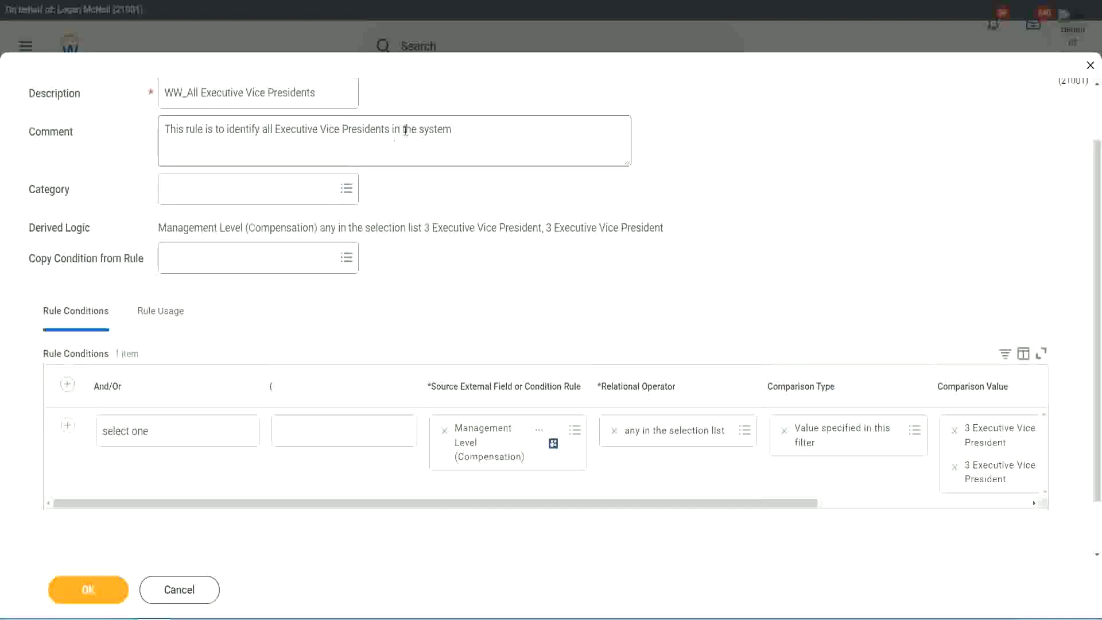
{"action": "left_click_drag", "start_coordinate": [417, 128], "coordinate": [530, 128]}
{"action": "key", "text": "BackSpace"}
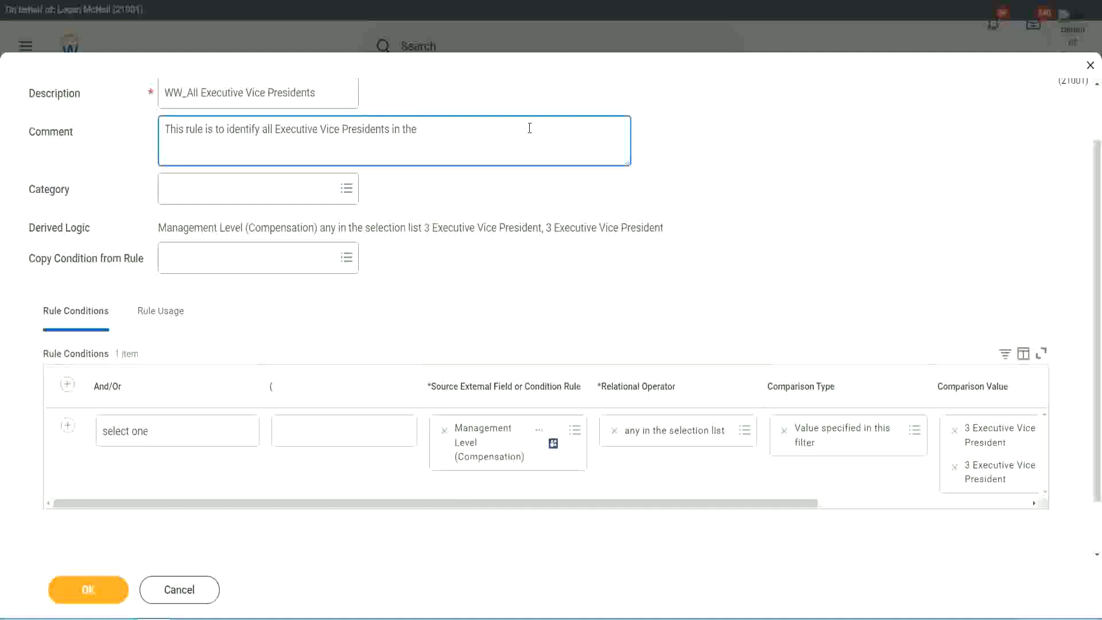
{"action": "type", "text": "WW"}
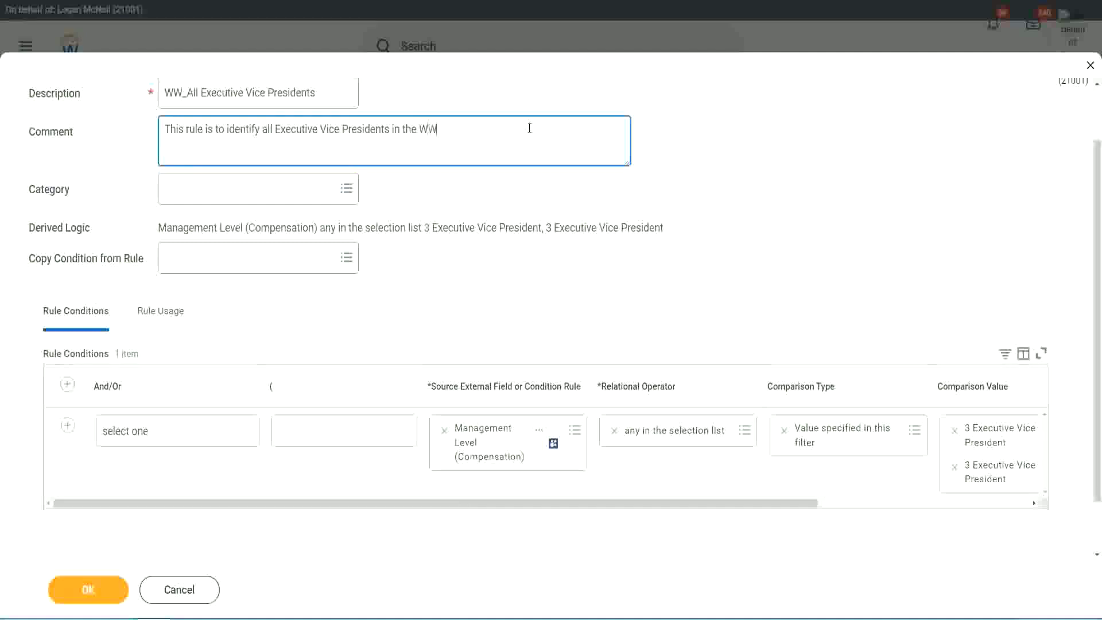
{"action": "type", "text": " XYZ Motors Org"}
Step: Compare the rule's comment, including the organization wording, with its existing condition row
{"action": "scroll", "coordinate": [673, 221], "scroll_direction": "up", "scroll_amount": 2}
{"action": "scroll", "coordinate": [756, 240], "scroll_direction": "down", "scroll_amount": 4}
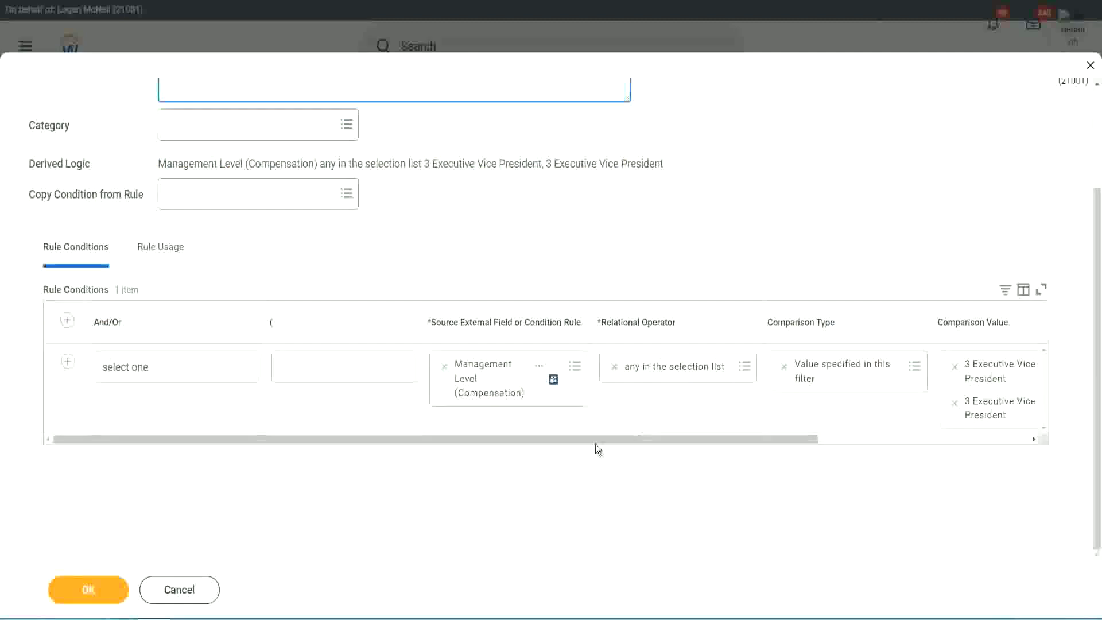
{"action": "left_click", "coordinate": [552, 441]}
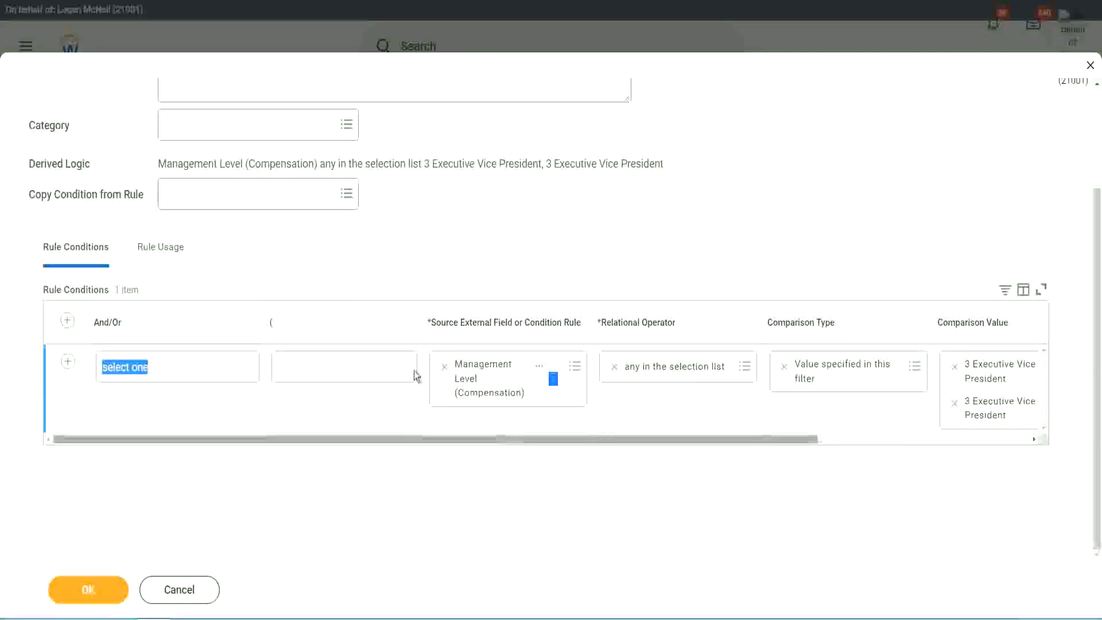
{"action": "left_click", "coordinate": [422, 236]}
{"action": "left_click_drag", "start_coordinate": [419, 441], "coordinate": [398, 451]}
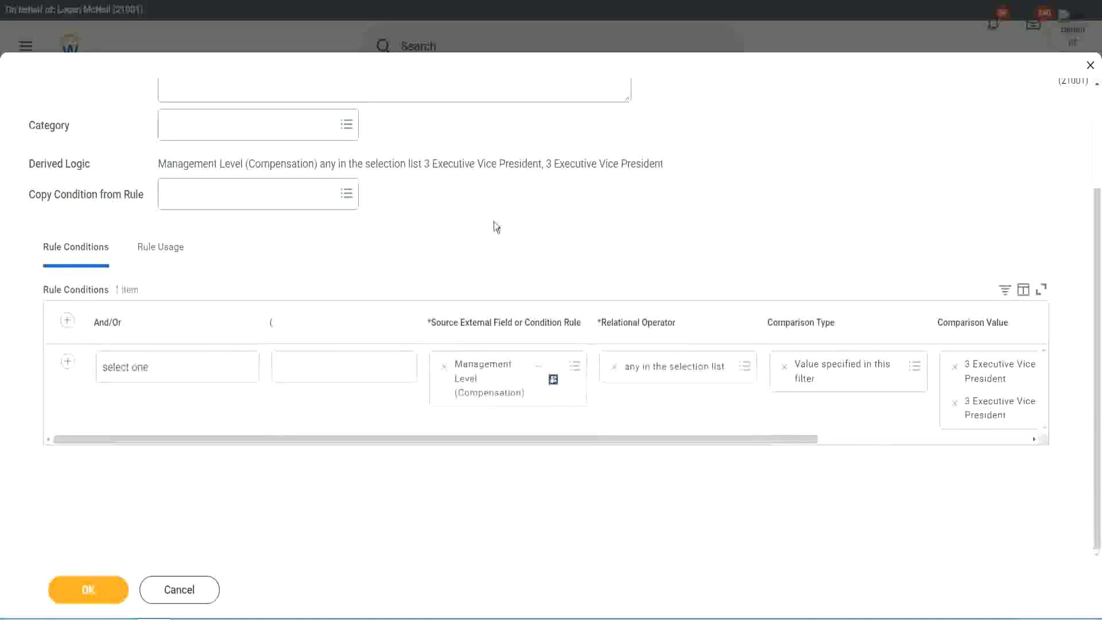
{"action": "scroll", "coordinate": [494, 224], "scroll_direction": "up", "scroll_amount": 1}
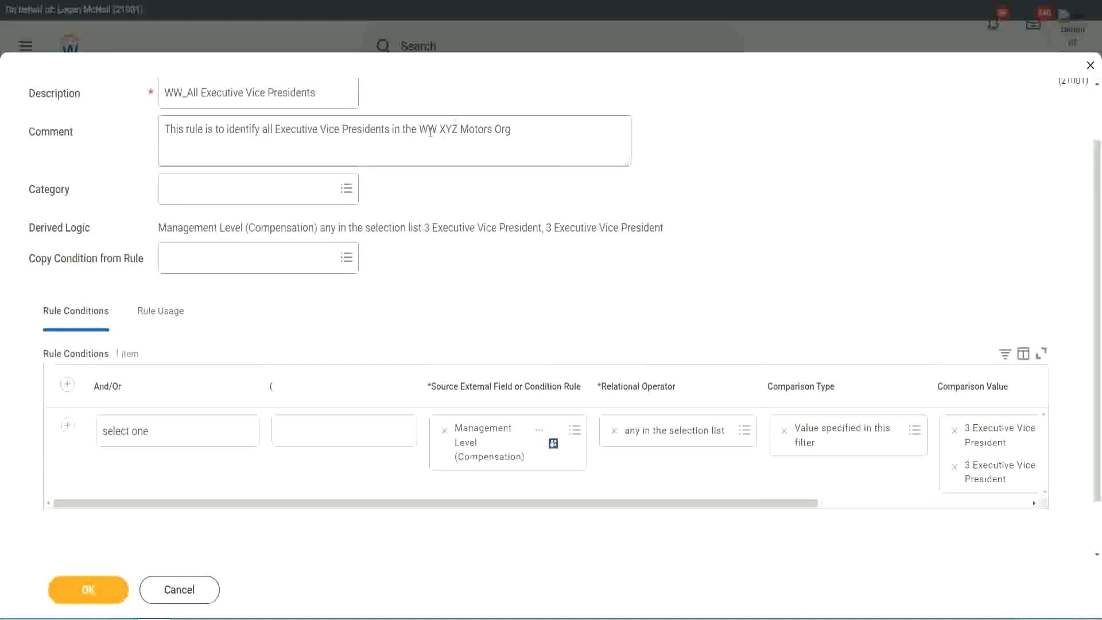
{"action": "left_click_drag", "start_coordinate": [440, 130], "coordinate": [573, 133]}
{"action": "left_click", "coordinate": [573, 133]}
{"action": "left_click", "coordinate": [513, 274]}
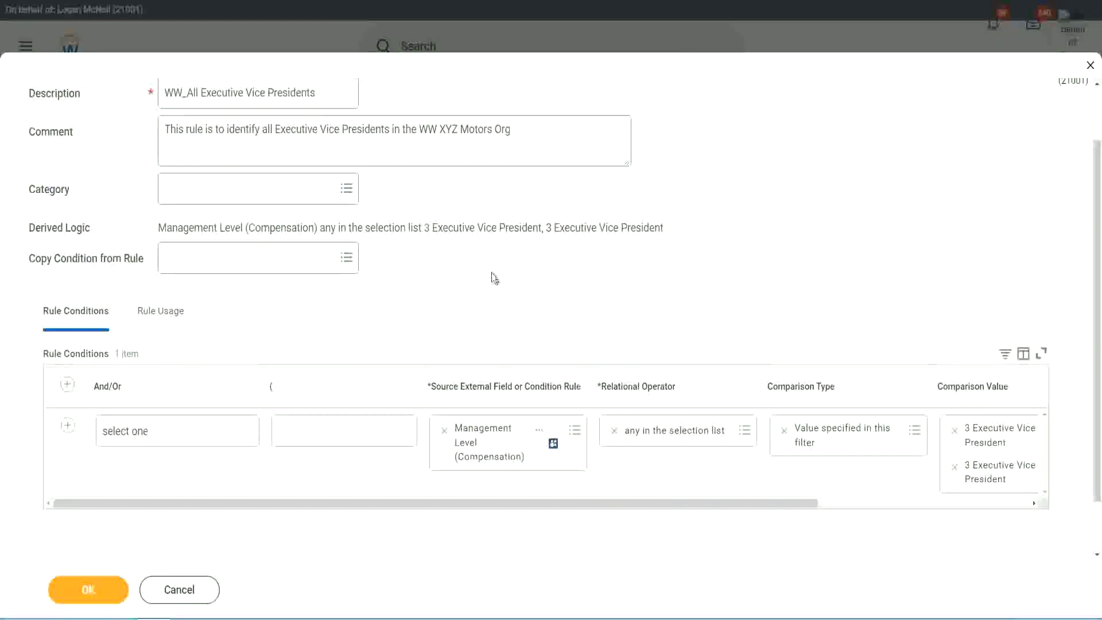
Step: Add a second rule condition joined by And, with Organization and Superior Organizations (Compensation) as its source field
{"action": "left_click", "coordinate": [68, 426]}
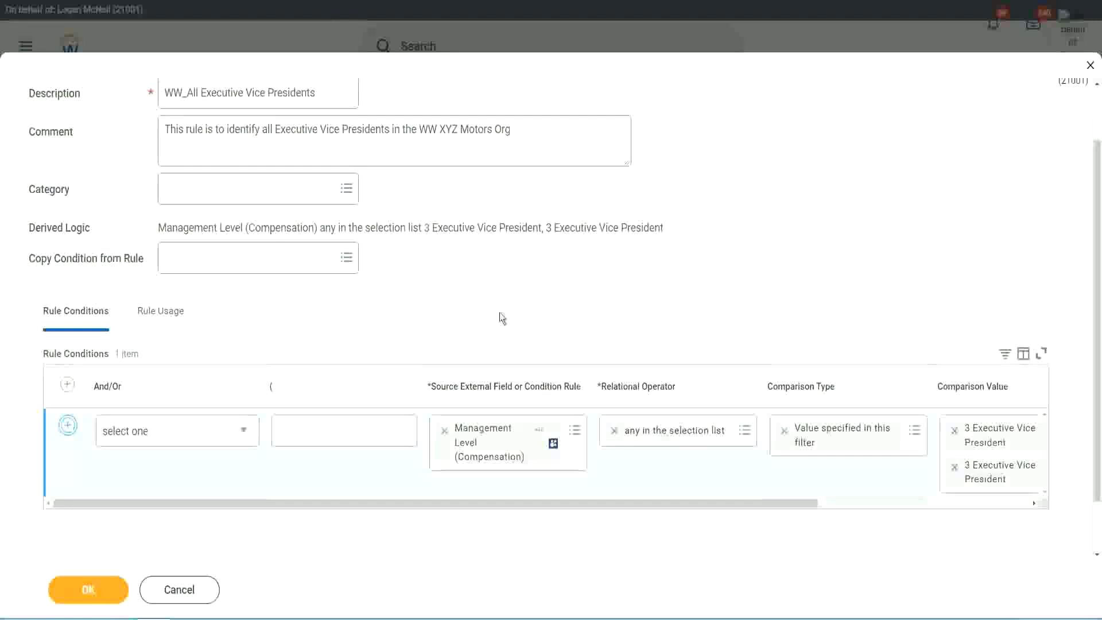
{"action": "scroll", "coordinate": [492, 284], "scroll_direction": "down", "scroll_amount": 2}
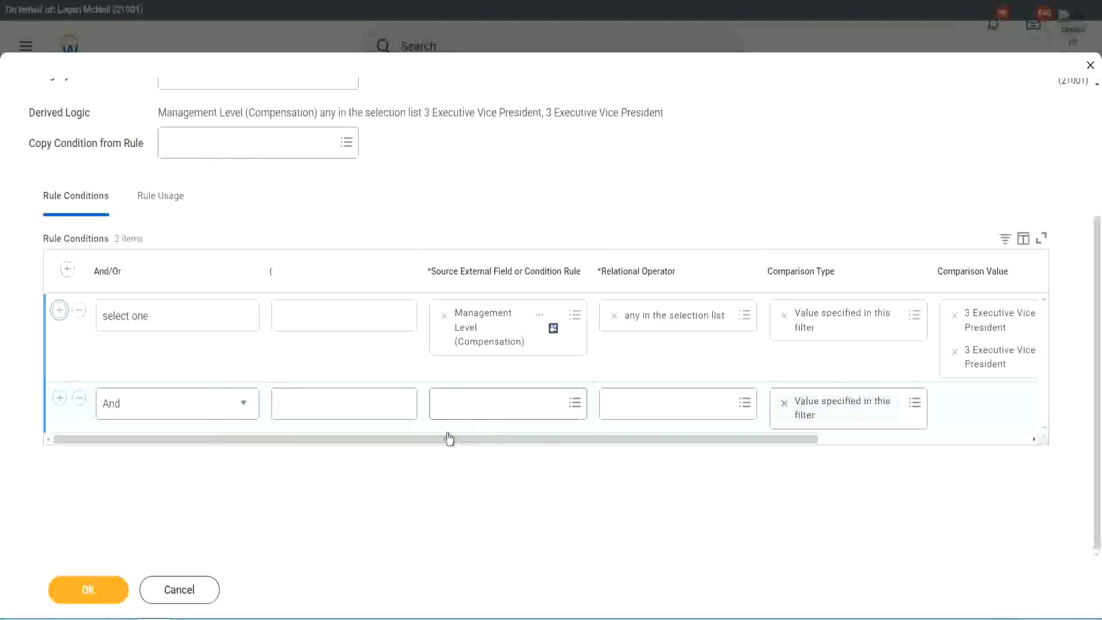
{"action": "left_click", "coordinate": [469, 411]}
{"action": "type", "text": "org and sup org"}
{"action": "key", "text": "Return"}
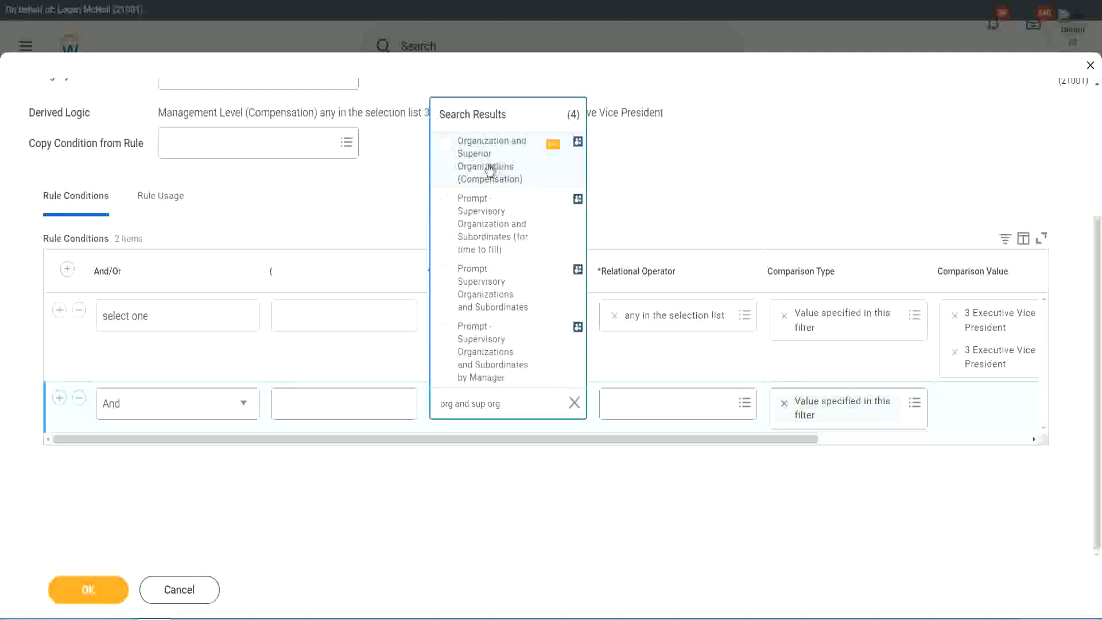
{"action": "left_click", "coordinate": [488, 170]}
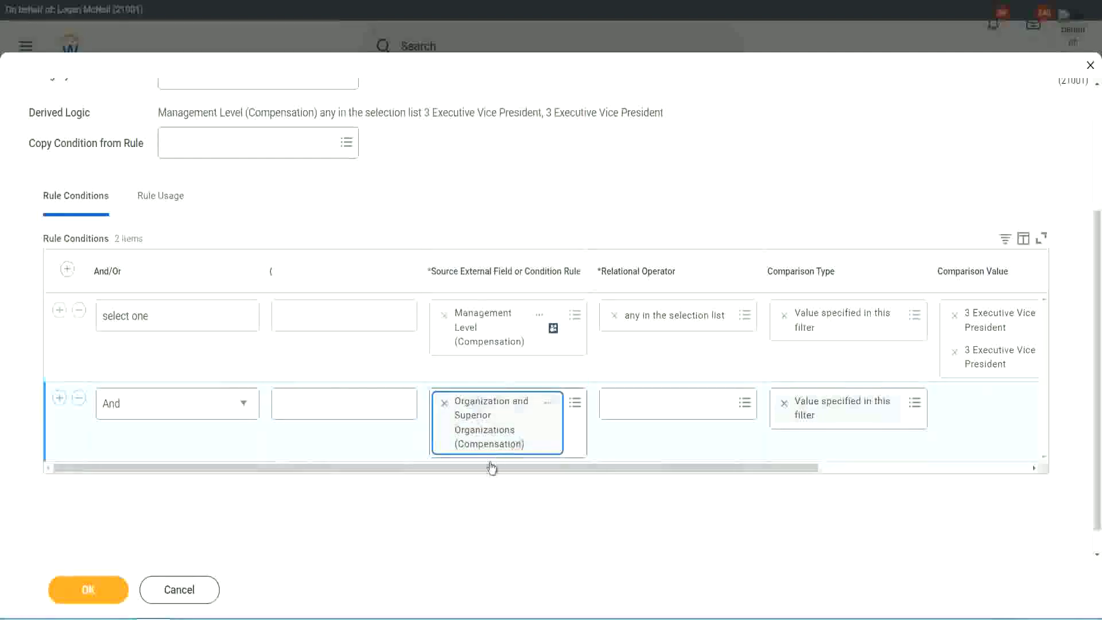
Step: Open the report field details of the second condition's source field and read its description
{"action": "left_click_drag", "start_coordinate": [488, 467], "coordinate": [525, 468]}
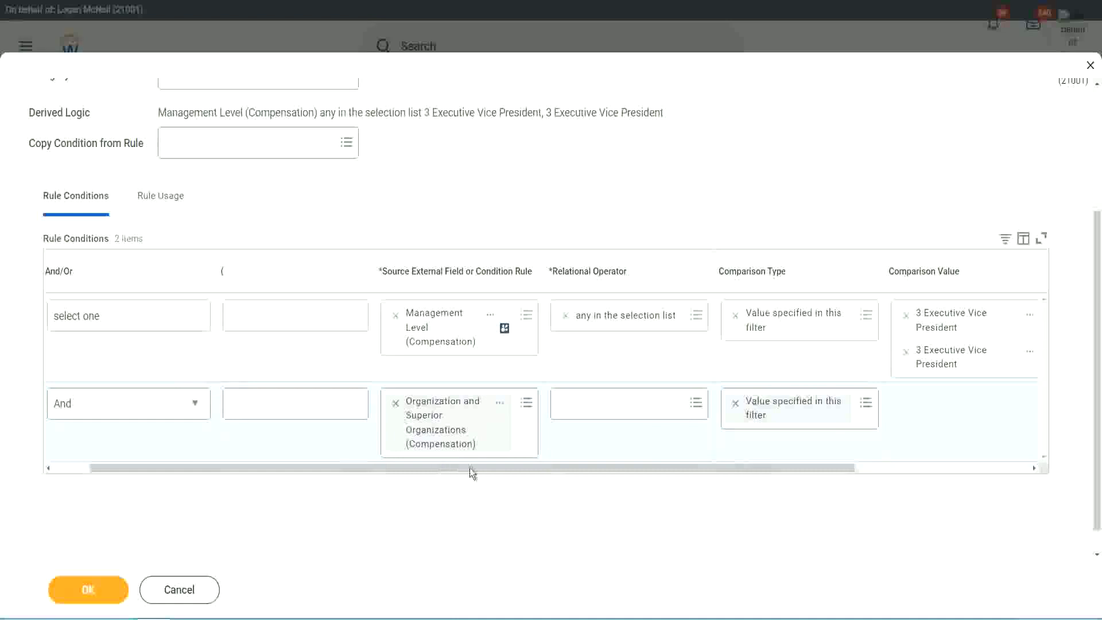
{"action": "left_click_drag", "start_coordinate": [499, 470], "coordinate": [526, 474]}
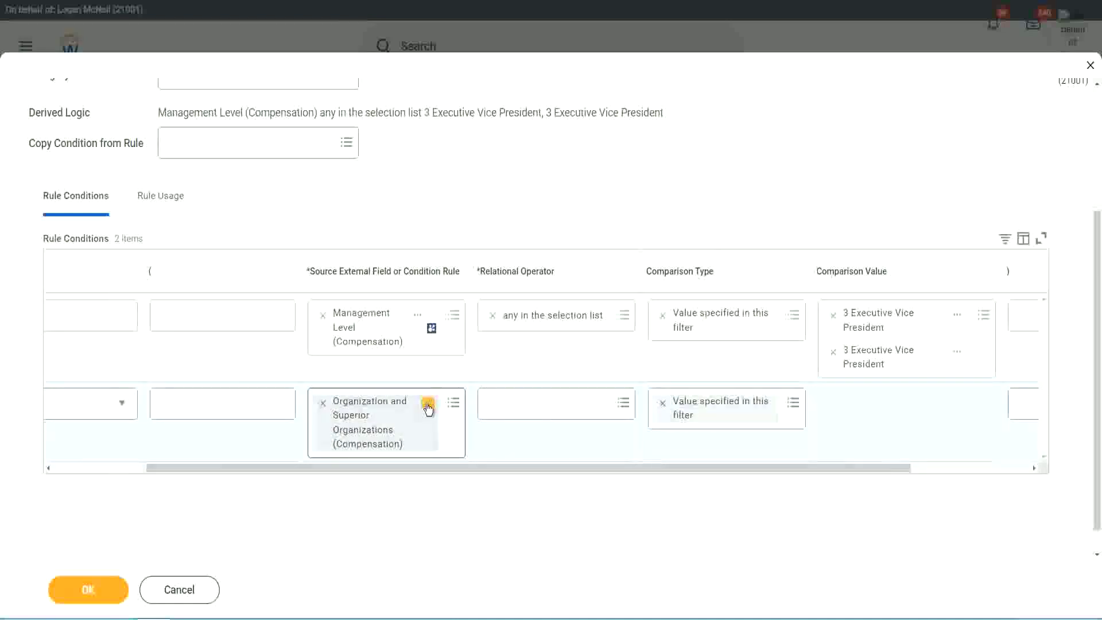
{"action": "left_click", "coordinate": [428, 405]}
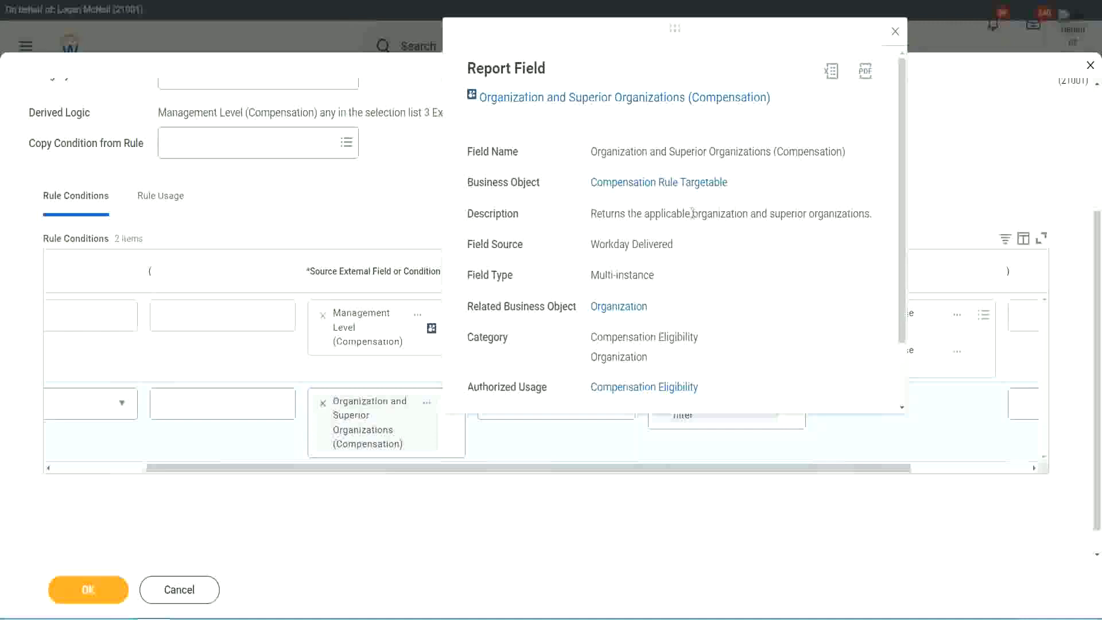
{"action": "left_click_drag", "start_coordinate": [693, 213], "coordinate": [747, 217]}
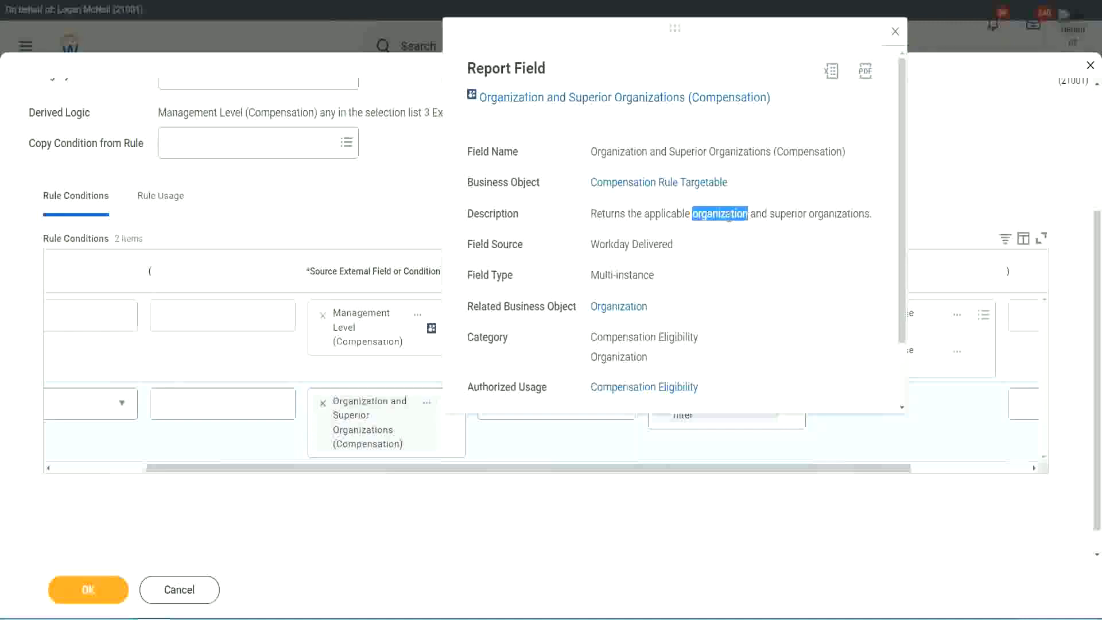
{"action": "left_click", "coordinate": [729, 217]}
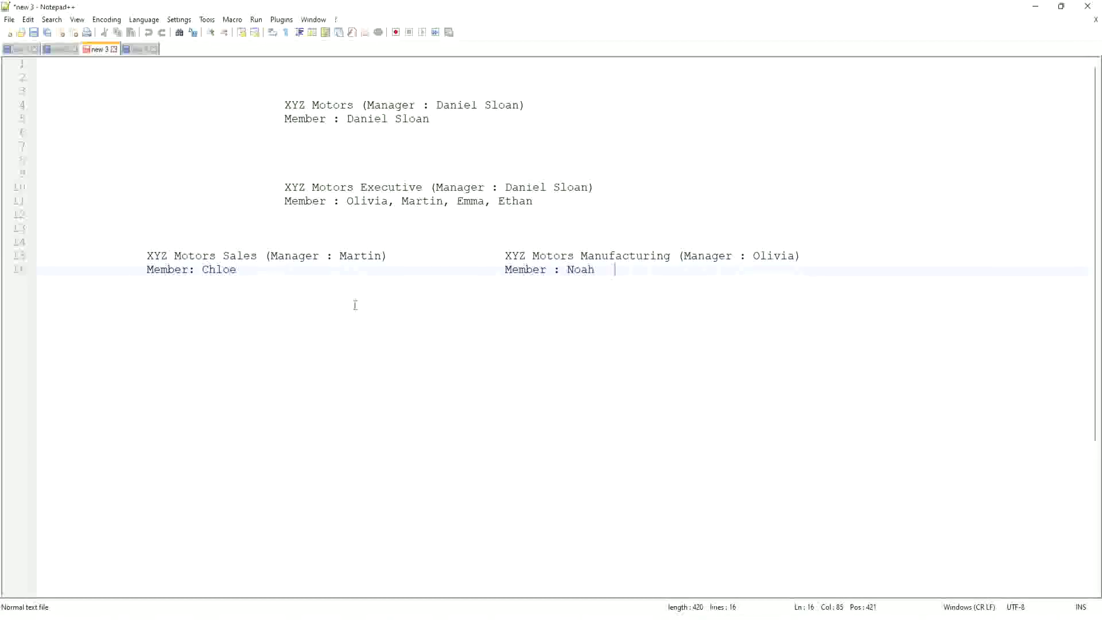
Step: Examine the top-level XYZ Motors organization and its place in the organization hierarchy notes in Notepad++
{"action": "double_click", "coordinate": [315, 104]}
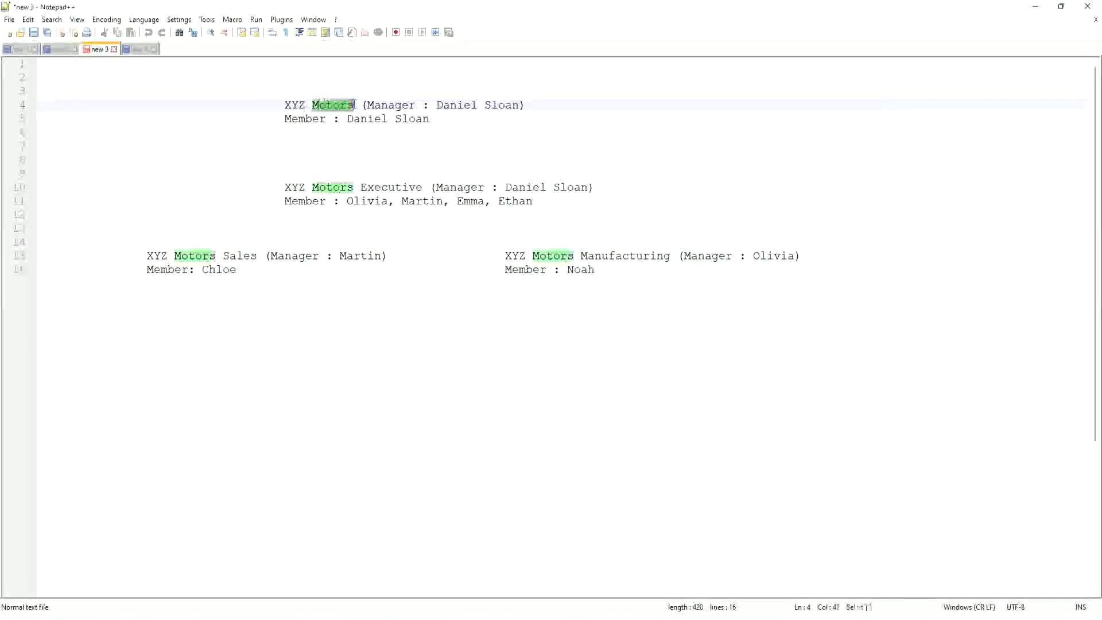
{"action": "left_click", "coordinate": [346, 105]}
{"action": "left_click_drag", "start_coordinate": [286, 106], "coordinate": [354, 105]}
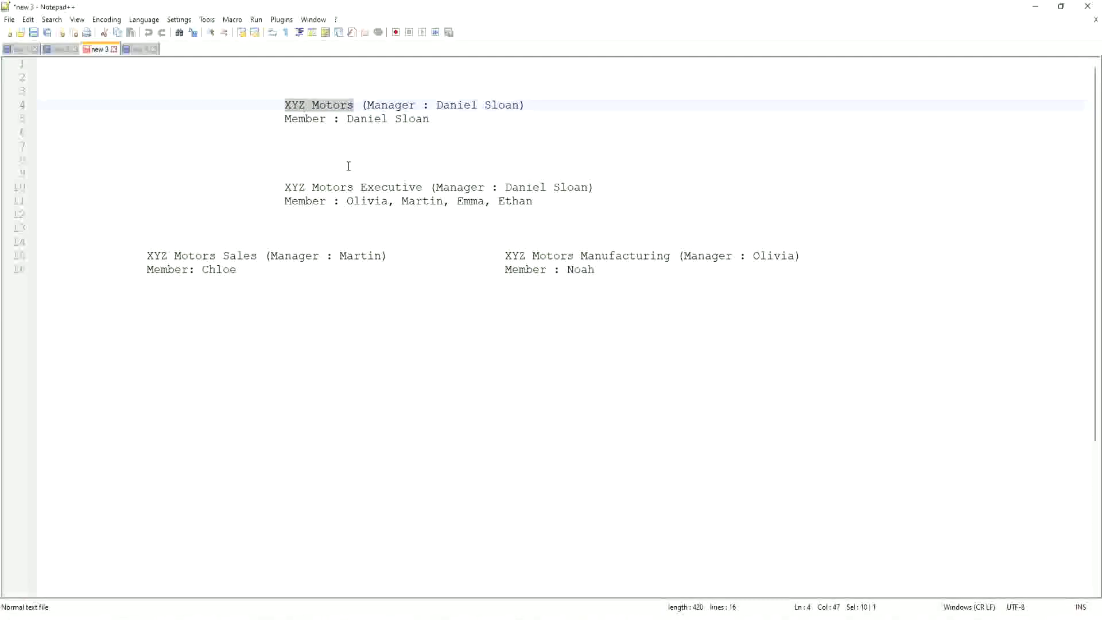
{"action": "left_click", "coordinate": [346, 119]}
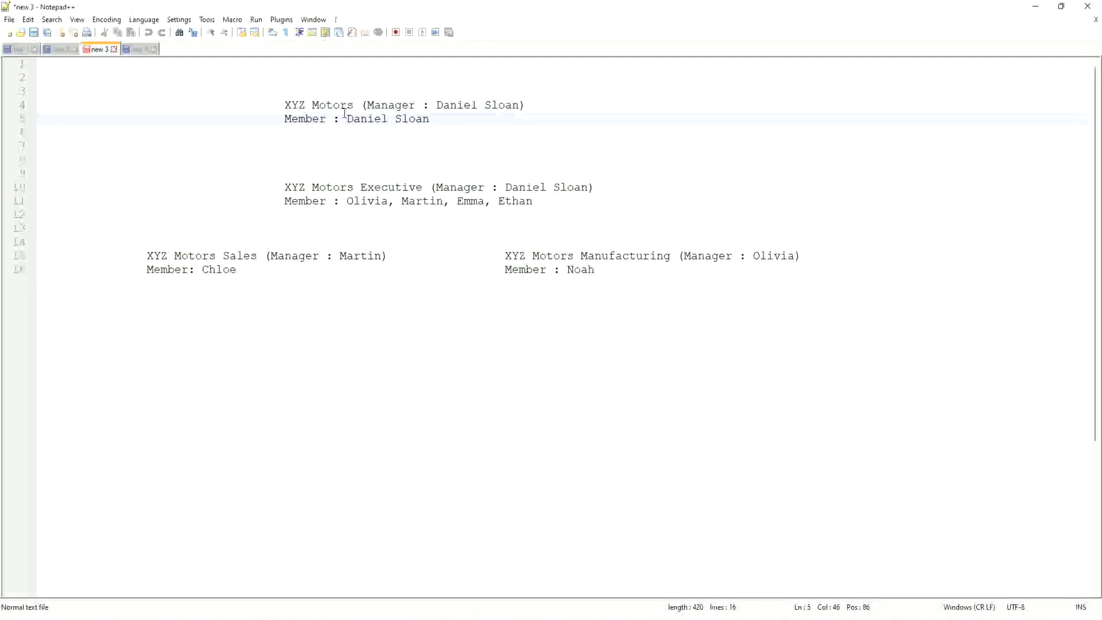
{"action": "left_click_drag", "start_coordinate": [284, 105], "coordinate": [353, 106]}
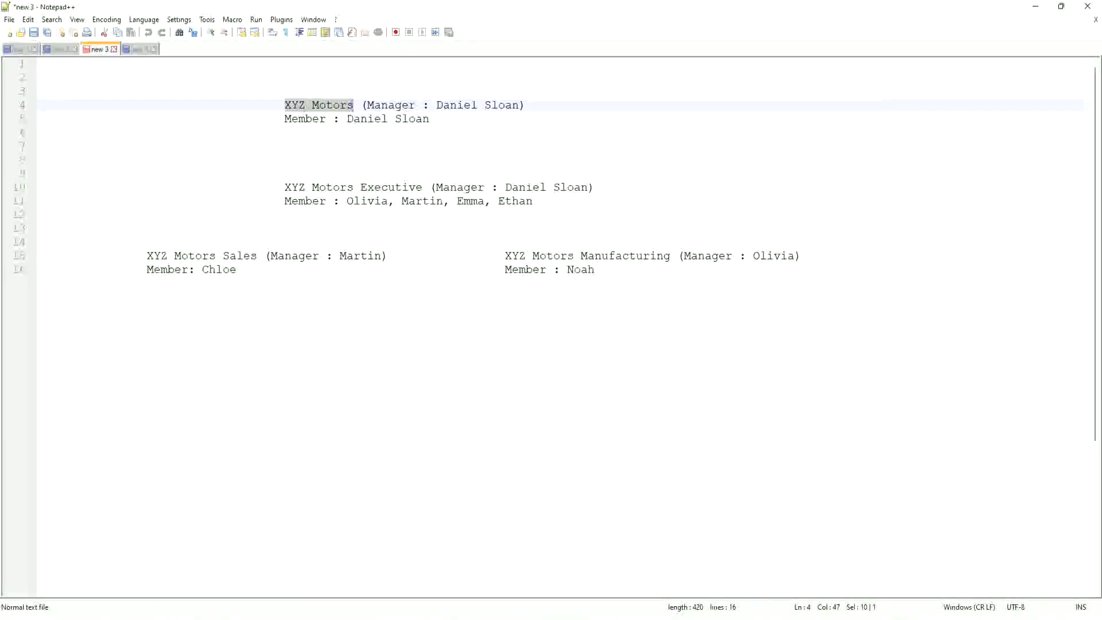
{"action": "left_click", "coordinate": [333, 106]}
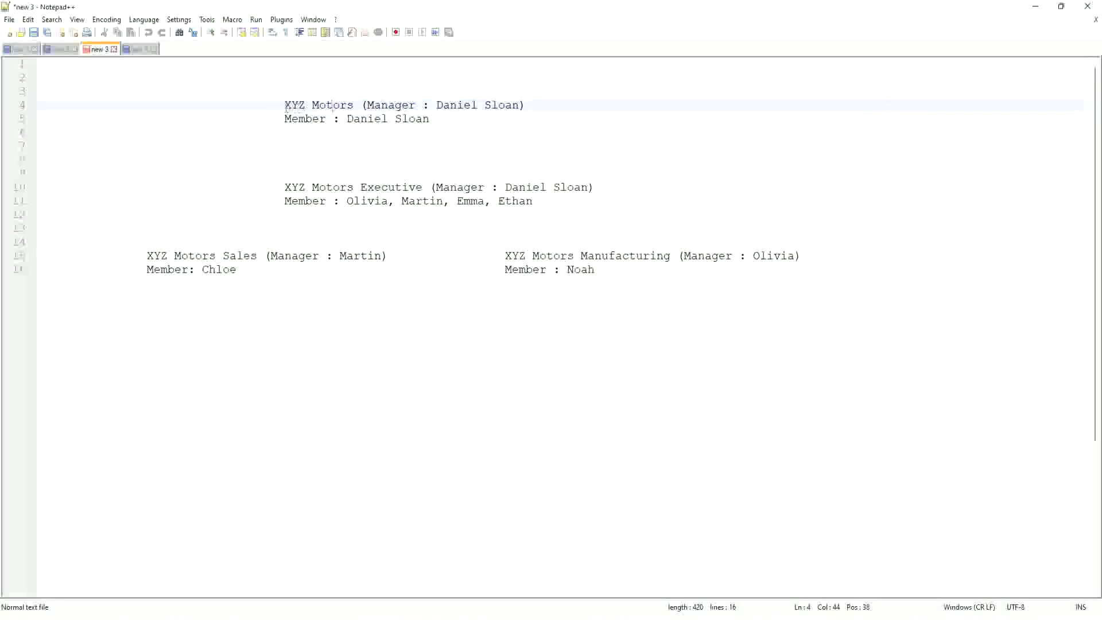
{"action": "left_click_drag", "start_coordinate": [285, 105], "coordinate": [351, 107]}
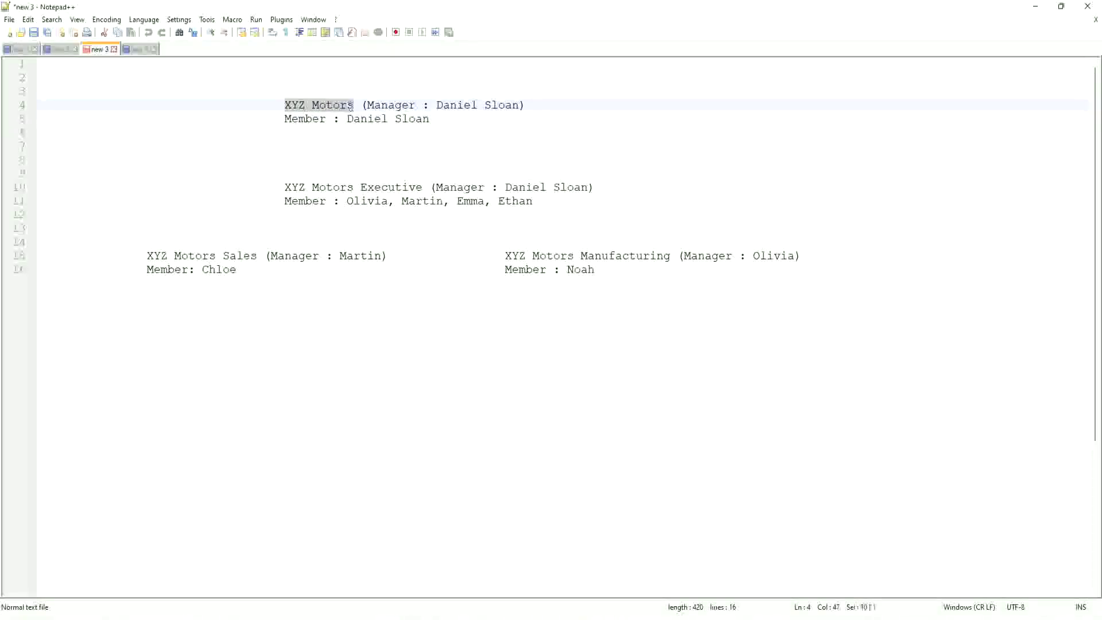
{"action": "left_click", "coordinate": [326, 106]}
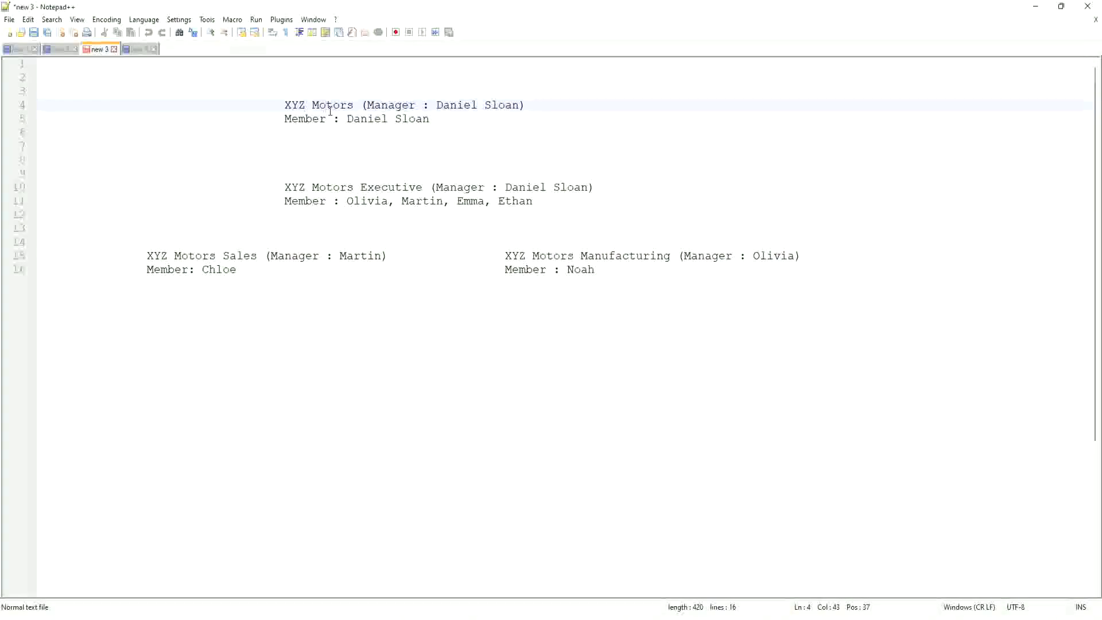
Step: Trace the organization hierarchy notes from XYZ Motors down through XYZ Motors Executive to XYZ Motors Sales and its member
{"action": "left_click", "coordinate": [560, 109]}
{"action": "double_click", "coordinate": [314, 105]}
{"action": "left_click", "coordinate": [363, 106]}
{"action": "left_click", "coordinate": [354, 157]}
{"action": "left_click", "coordinate": [325, 188]}
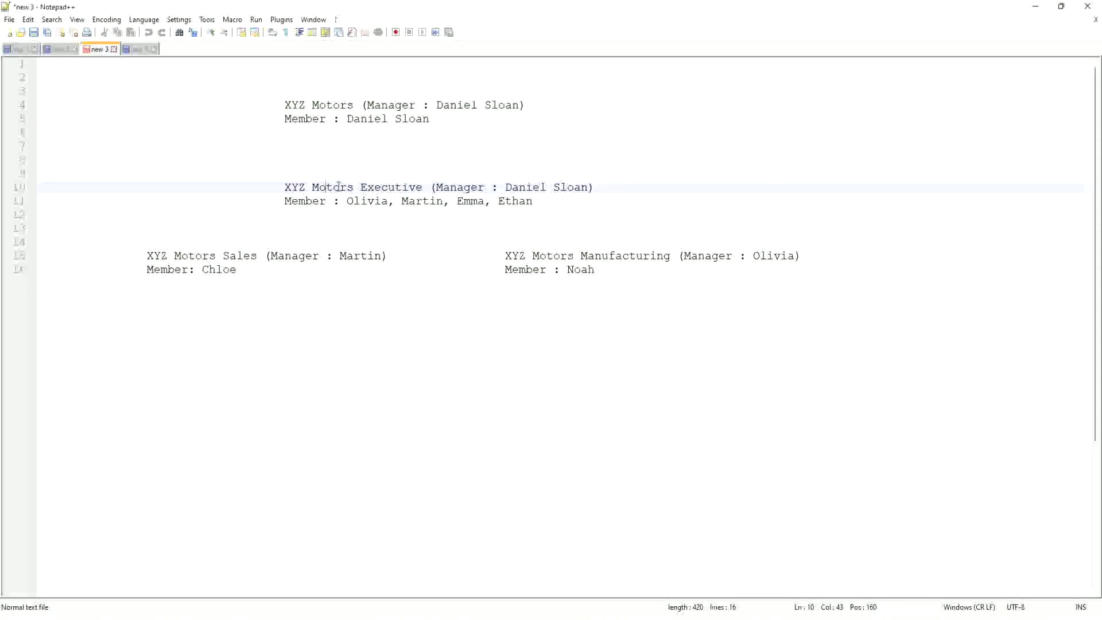
{"action": "left_click_drag", "start_coordinate": [286, 105], "coordinate": [353, 106]}
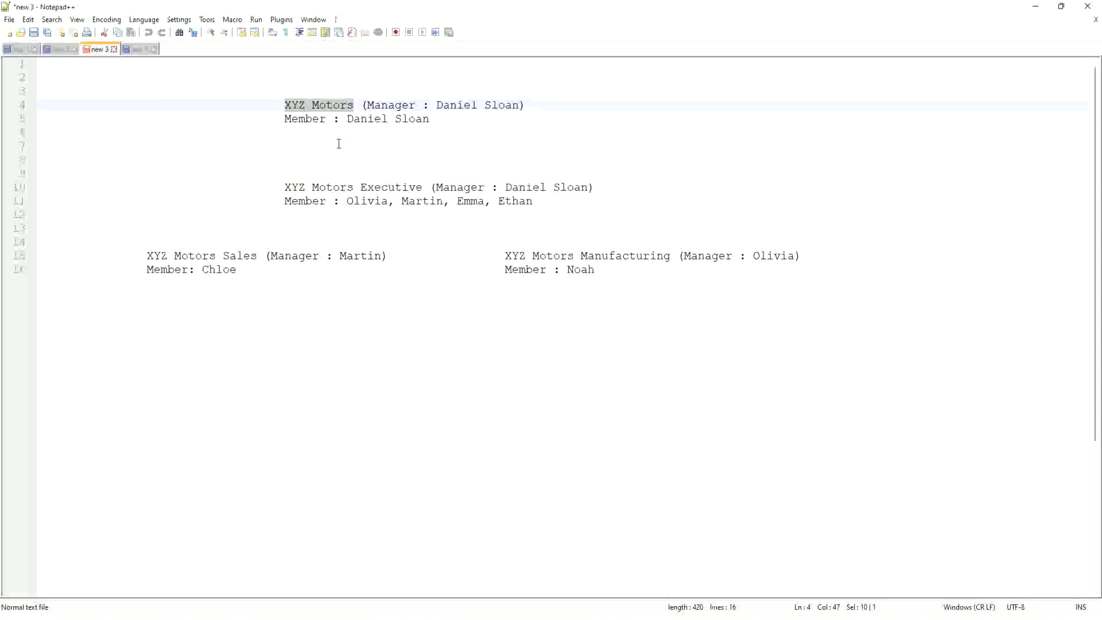
{"action": "left_click", "coordinate": [327, 185]}
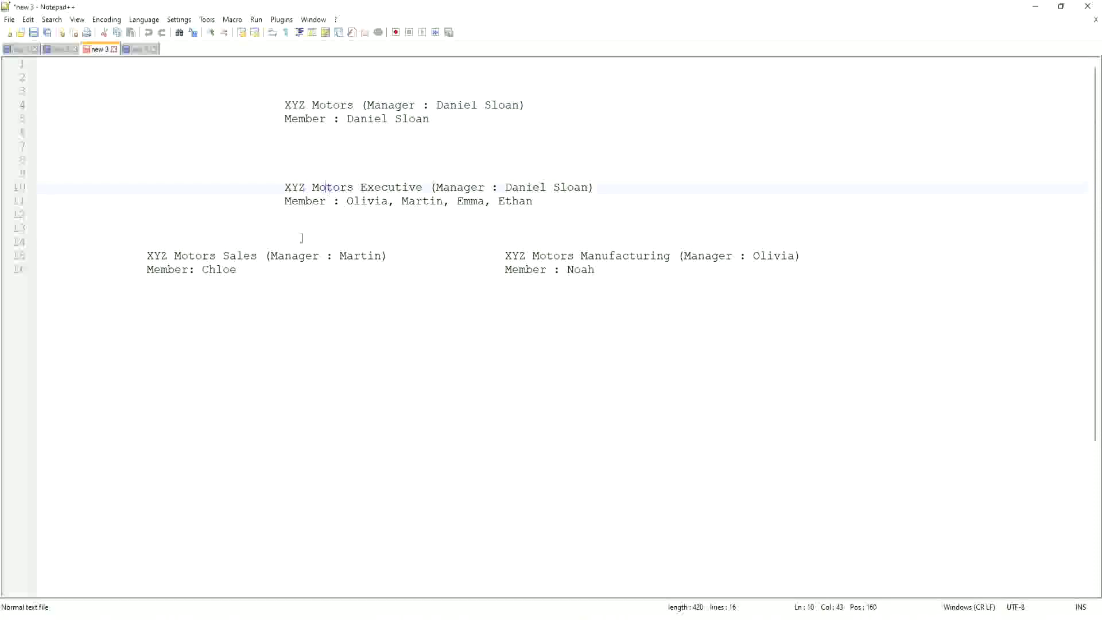
{"action": "left_click_drag", "start_coordinate": [148, 253], "coordinate": [257, 256]}
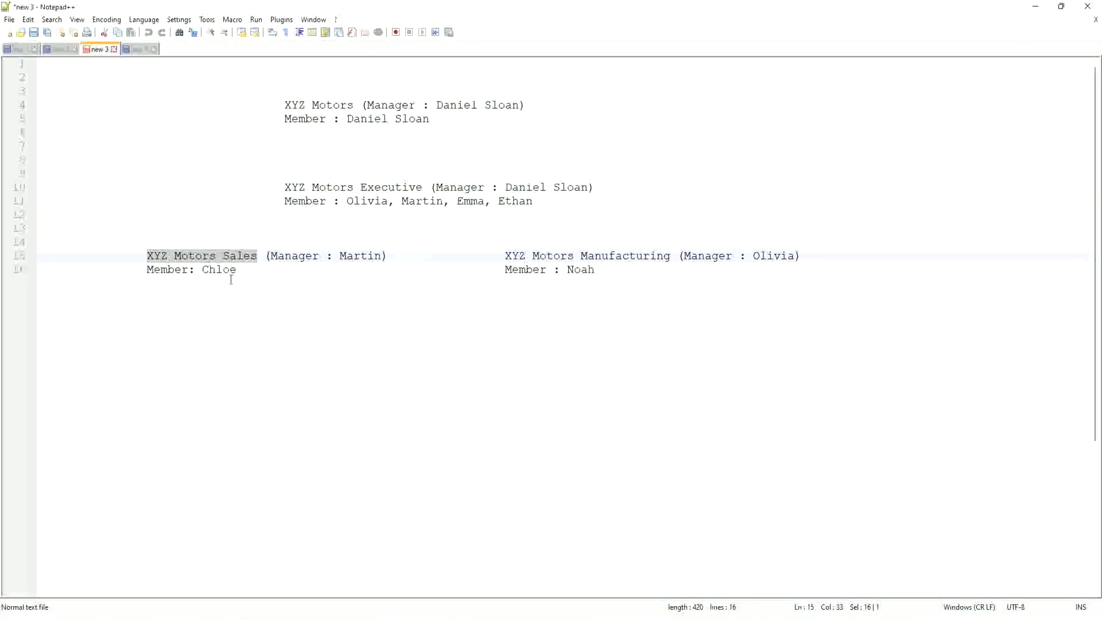
{"action": "key", "text": "ctrl+End"}
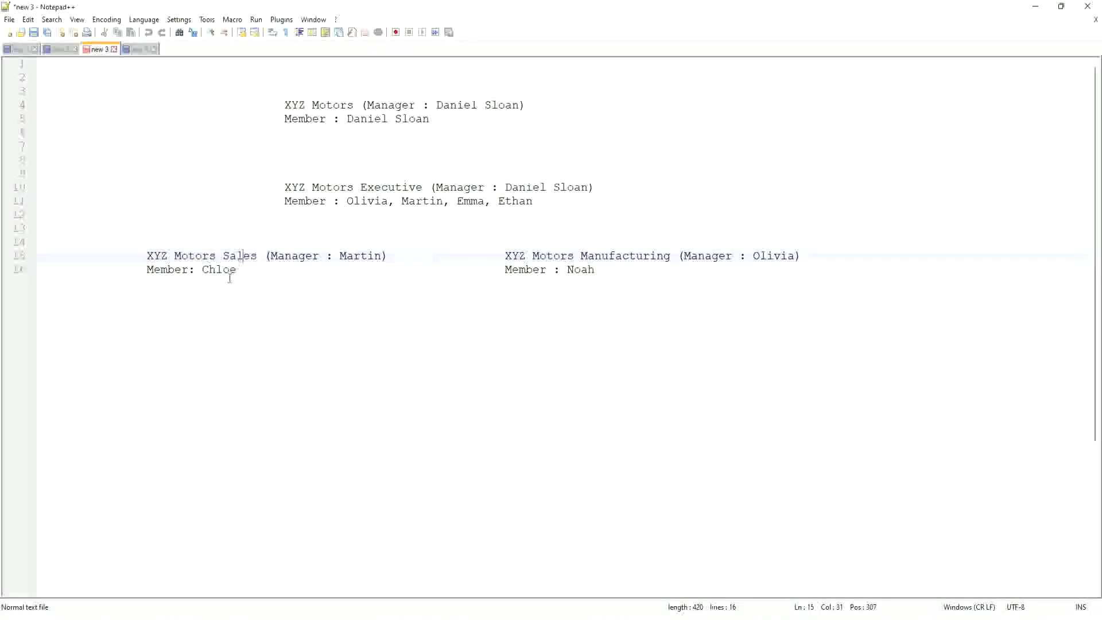
{"action": "left_click", "coordinate": [229, 259]}
Step: Return to the Workday rule, close the report field details, and set the second condition's relational operator to "any in the selection list"
{"action": "mouse_move", "coordinate": [628, 613]}
{"action": "left_click", "coordinate": [611, 569]}
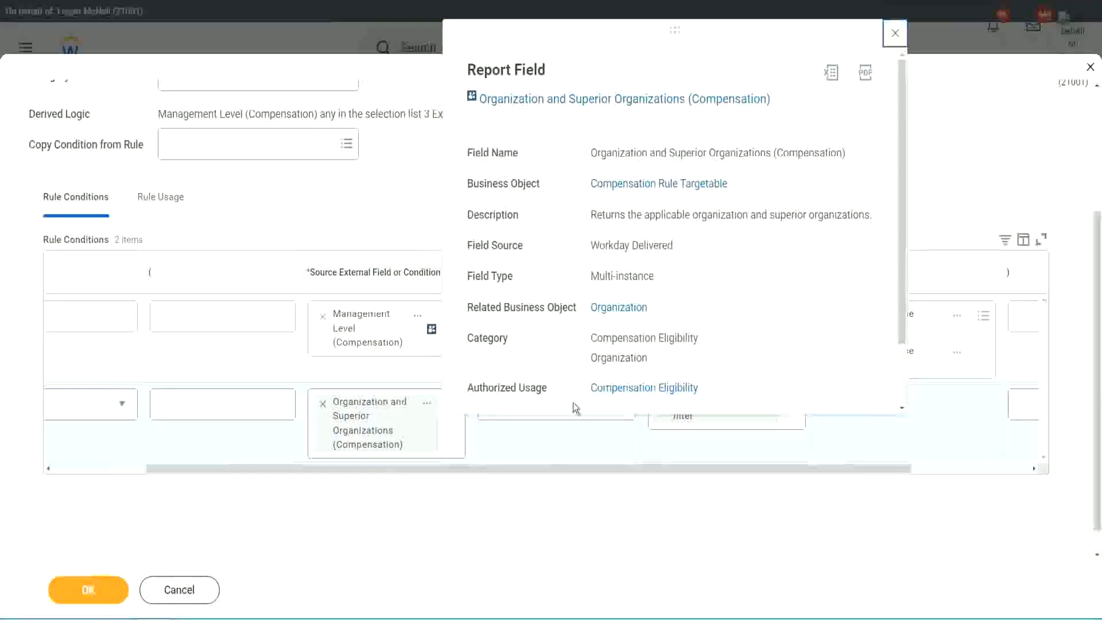
{"action": "left_click", "coordinate": [969, 166]}
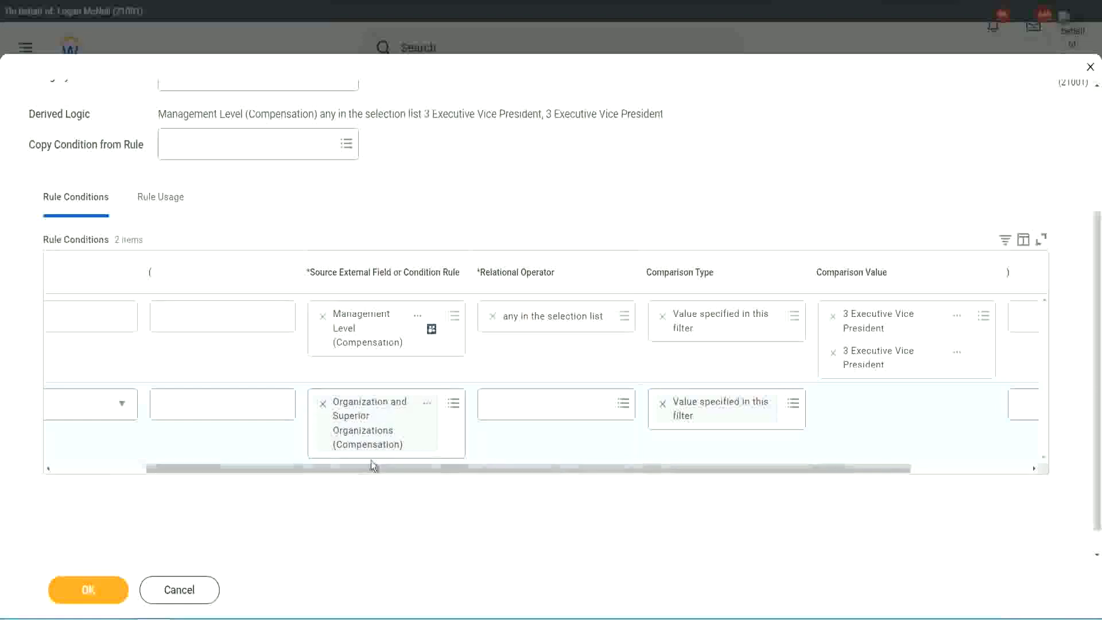
{"action": "left_click", "coordinate": [508, 409]}
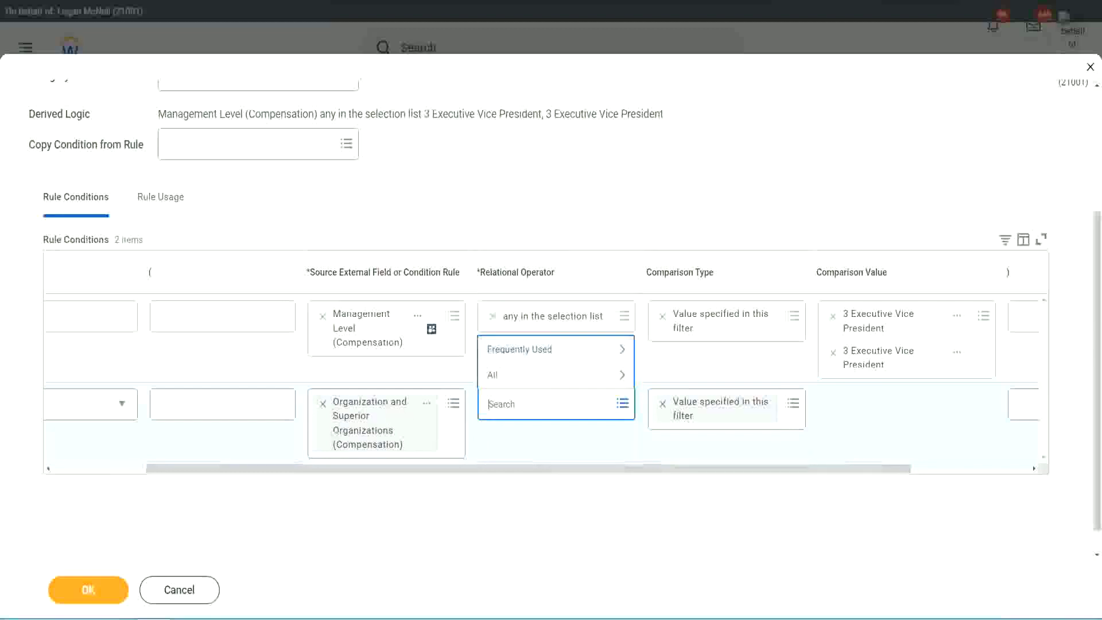
{"action": "left_click", "coordinate": [540, 362]}
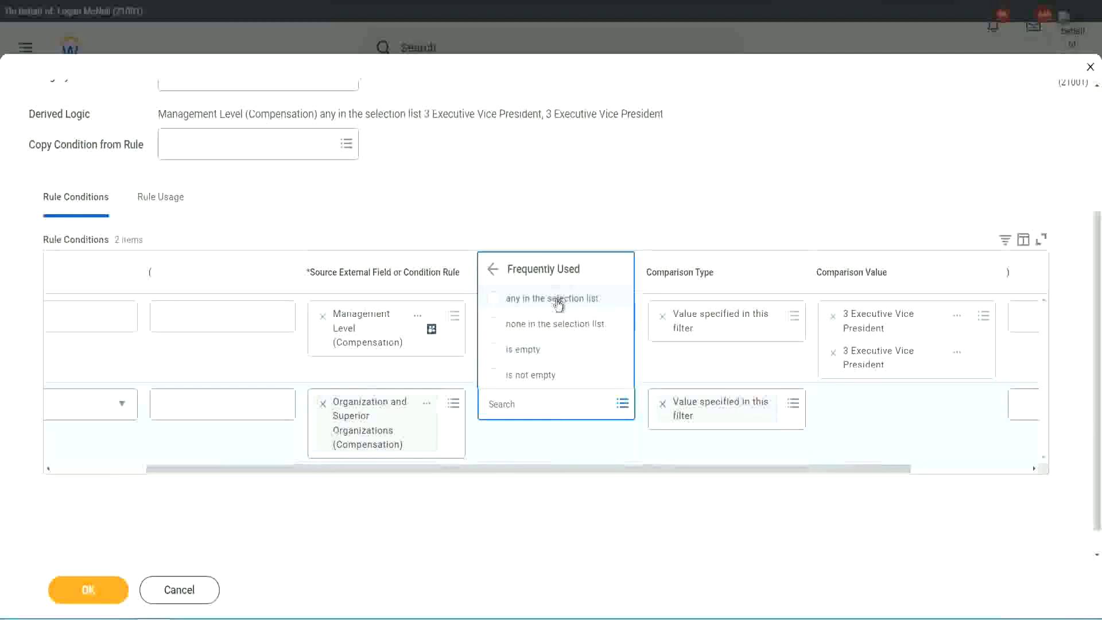
{"action": "left_click", "coordinate": [556, 300]}
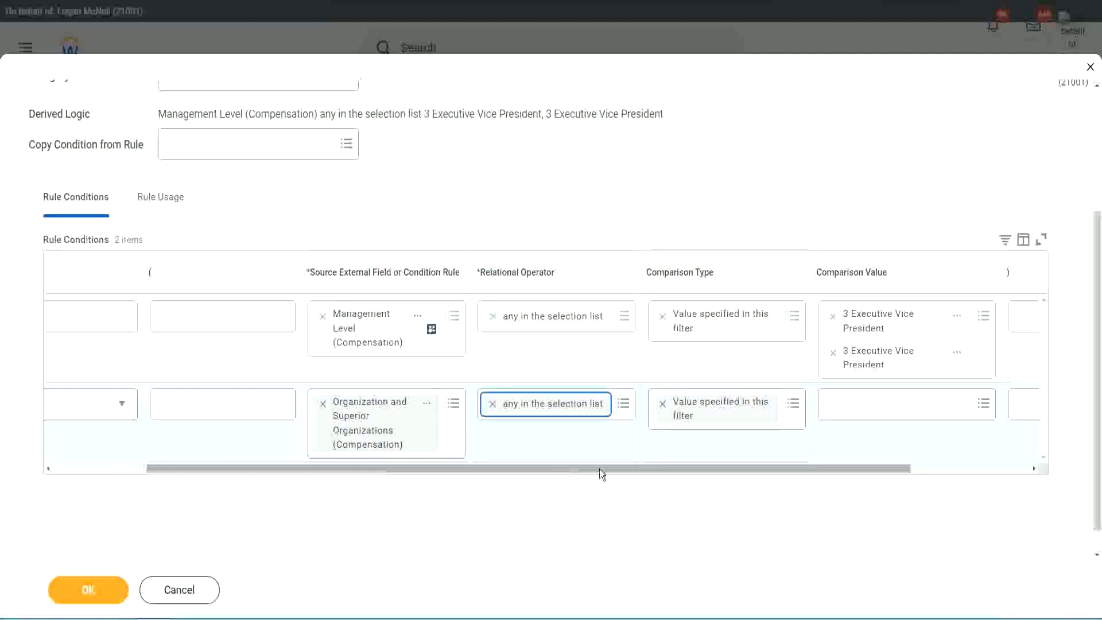
Step: Search for ww_XYZ Motors and set the second condition's comparison value to the supervisory organization 1001 WW_XYZ Motors
{"action": "left_click_drag", "start_coordinate": [601, 470], "coordinate": [738, 471]}
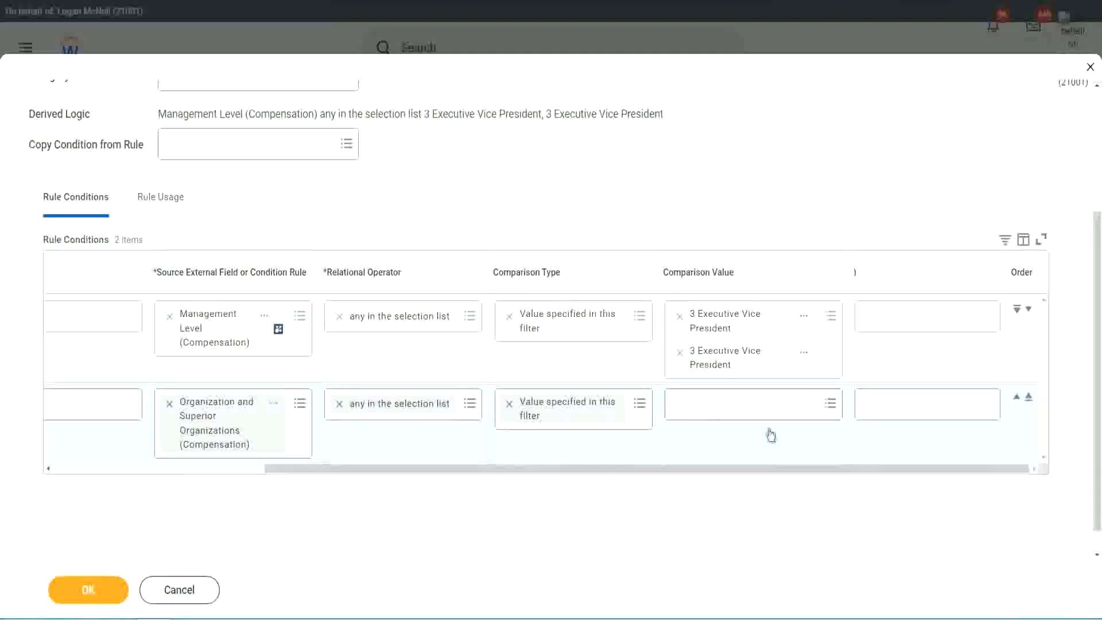
{"action": "left_click", "coordinate": [705, 412]}
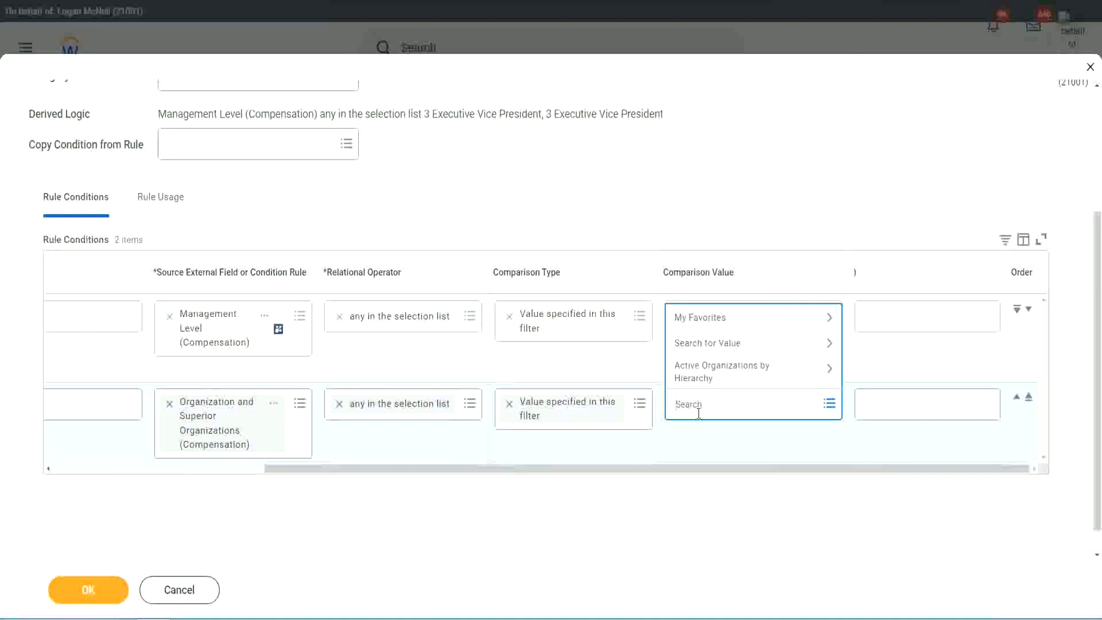
{"action": "type", "text": "ww"}
{"action": "type", "text": "_XYZ Mi"}
{"action": "type", "text": "tors"}
{"action": "key", "text": "Return"}
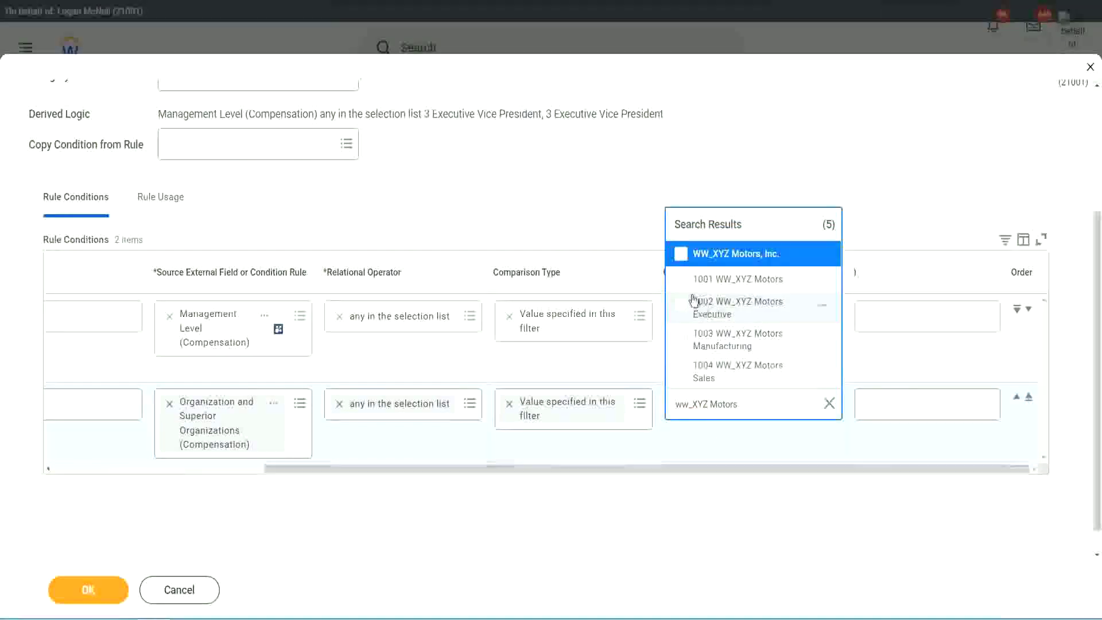
{"action": "left_click", "coordinate": [825, 282]}
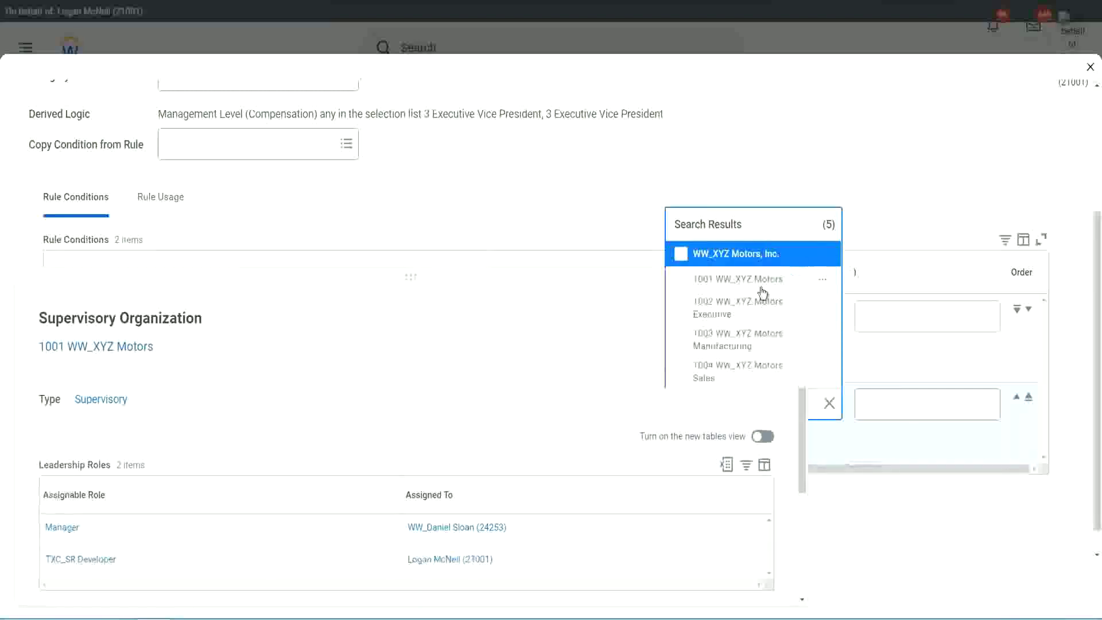
{"action": "left_click", "coordinate": [681, 280]}
{"action": "left_click", "coordinate": [625, 497]}
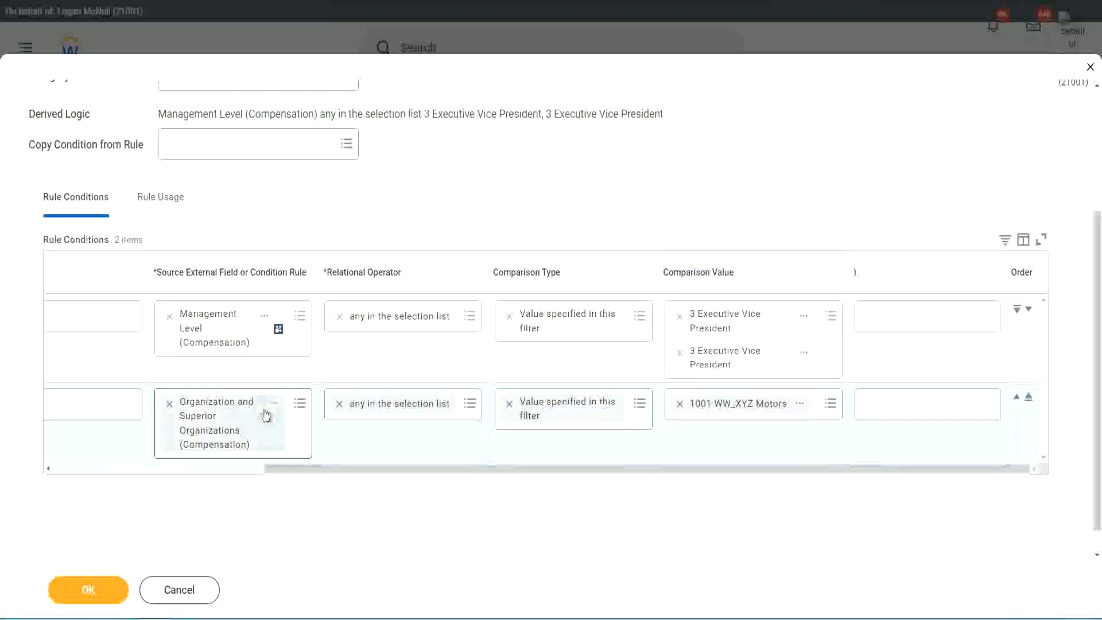
Step: Reread the description of the Organization and Superior Organizations (Compensation) report field, and close its details
{"action": "left_click", "coordinate": [275, 406]}
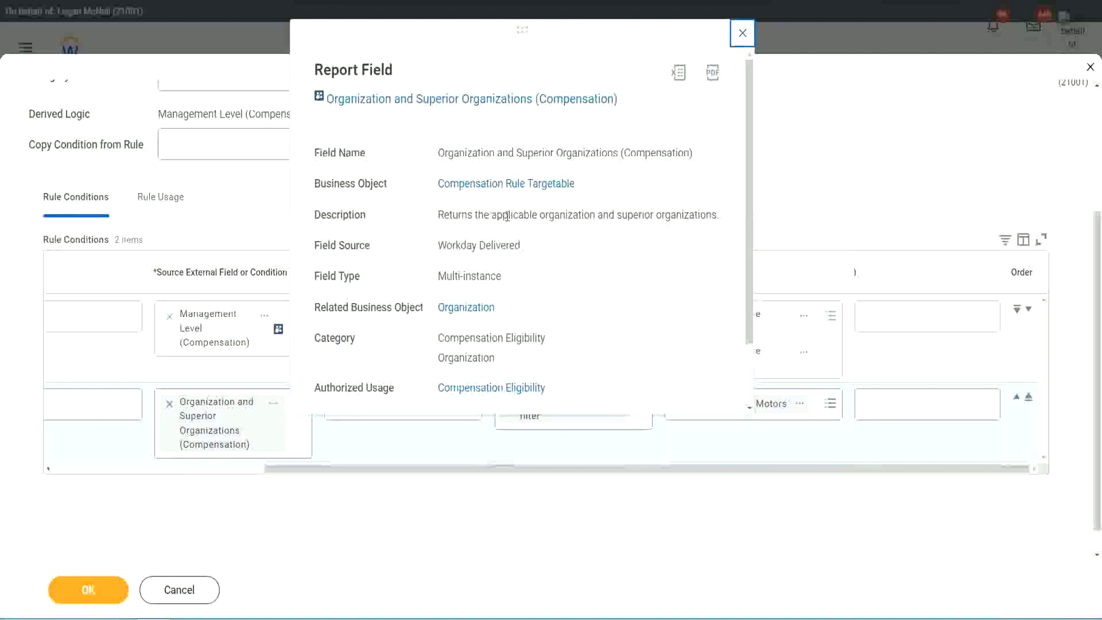
{"action": "left_click_drag", "start_coordinate": [540, 221], "coordinate": [566, 220]}
{"action": "left_click", "coordinate": [678, 219]}
{"action": "left_click", "coordinate": [807, 189]}
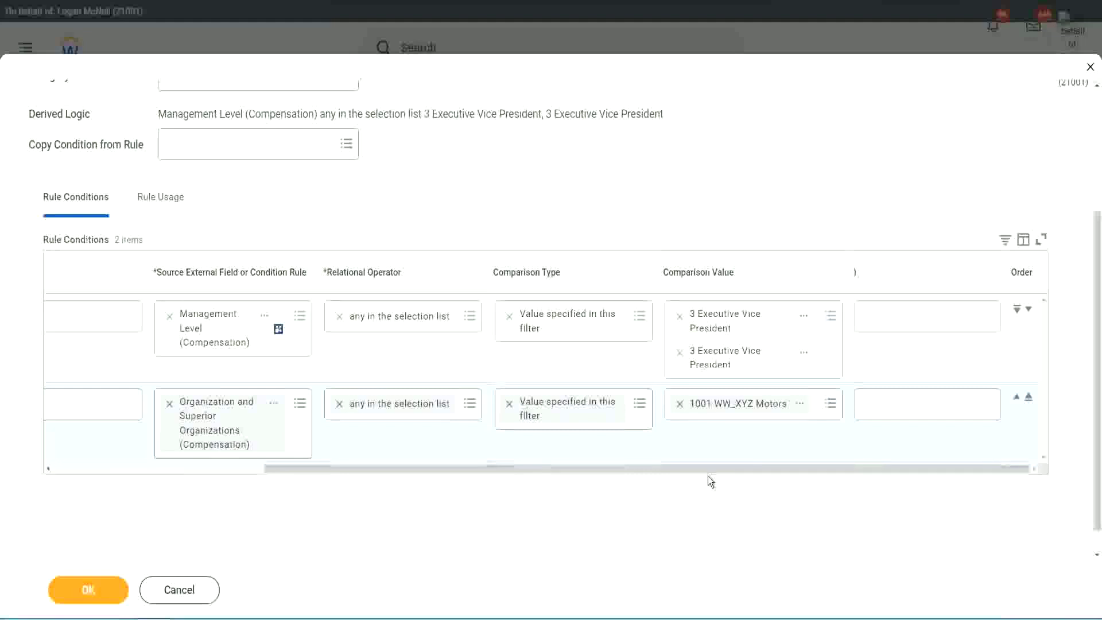
Step: Review the management level and organization conditions across all their columns and submit the edited eligibility rule
{"action": "left_click_drag", "start_coordinate": [693, 468], "coordinate": [670, 461]}
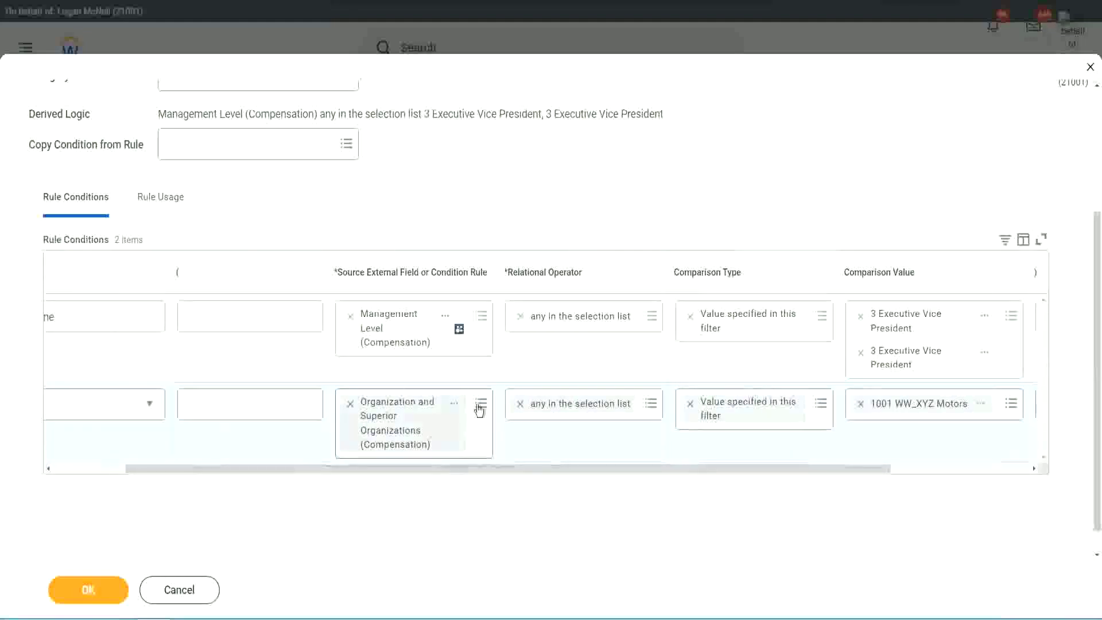
{"action": "mouse_move", "coordinate": [477, 470]}
{"action": "left_mouse_down"}
{"action": "mouse_move", "coordinate": [364, 466]}
{"action": "mouse_move", "coordinate": [476, 471]}
{"action": "left_mouse_up"}
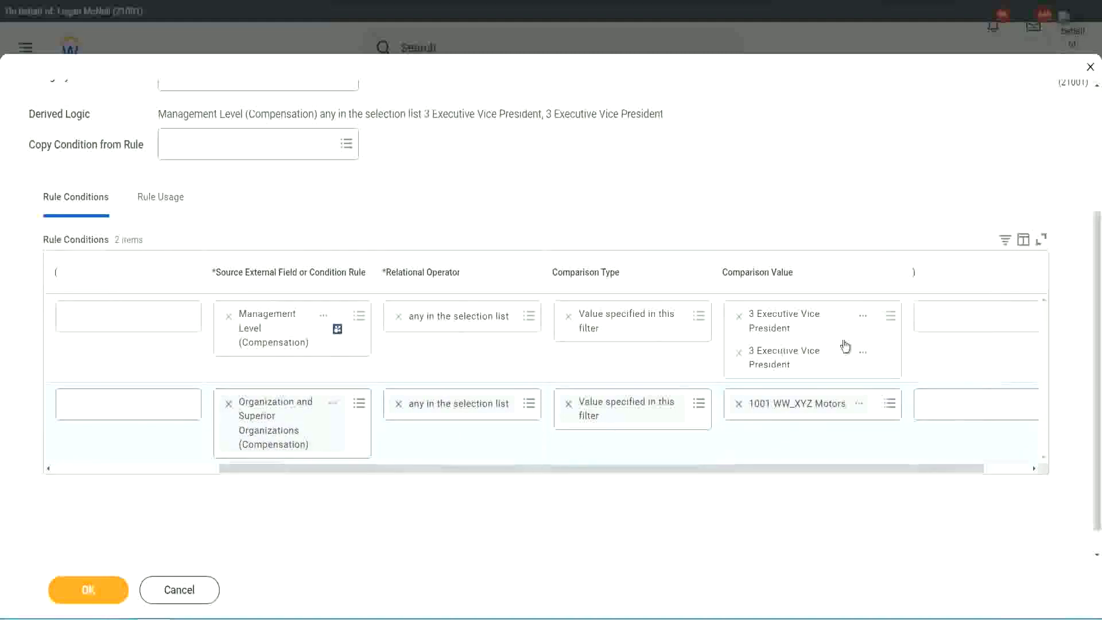
{"action": "left_click", "coordinate": [281, 456]}
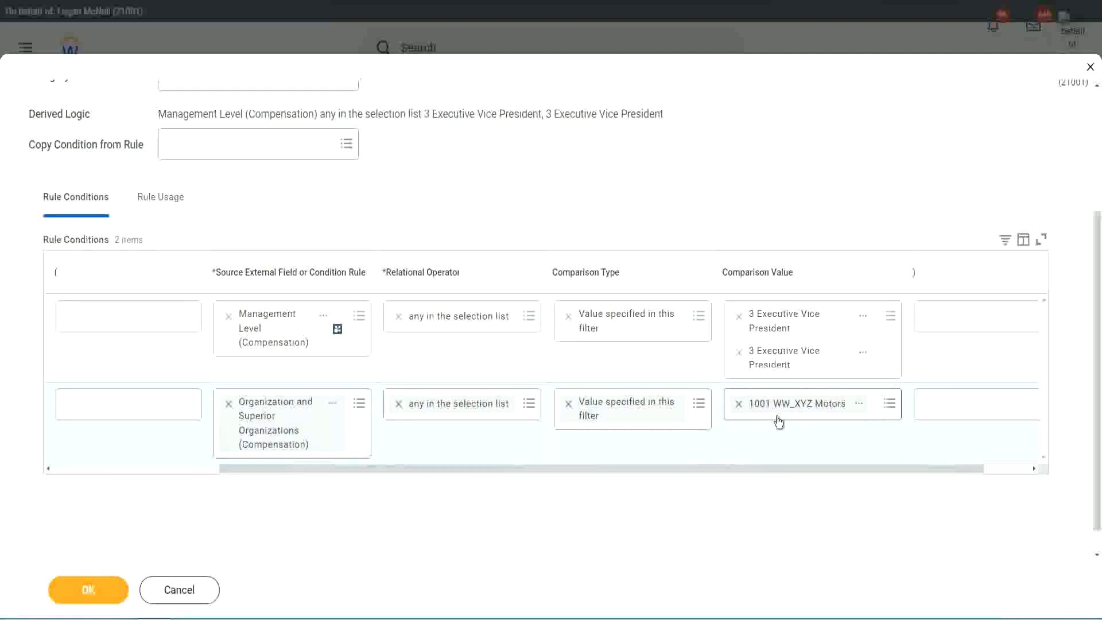
{"action": "left_click_drag", "start_coordinate": [753, 463], "coordinate": [480, 472]}
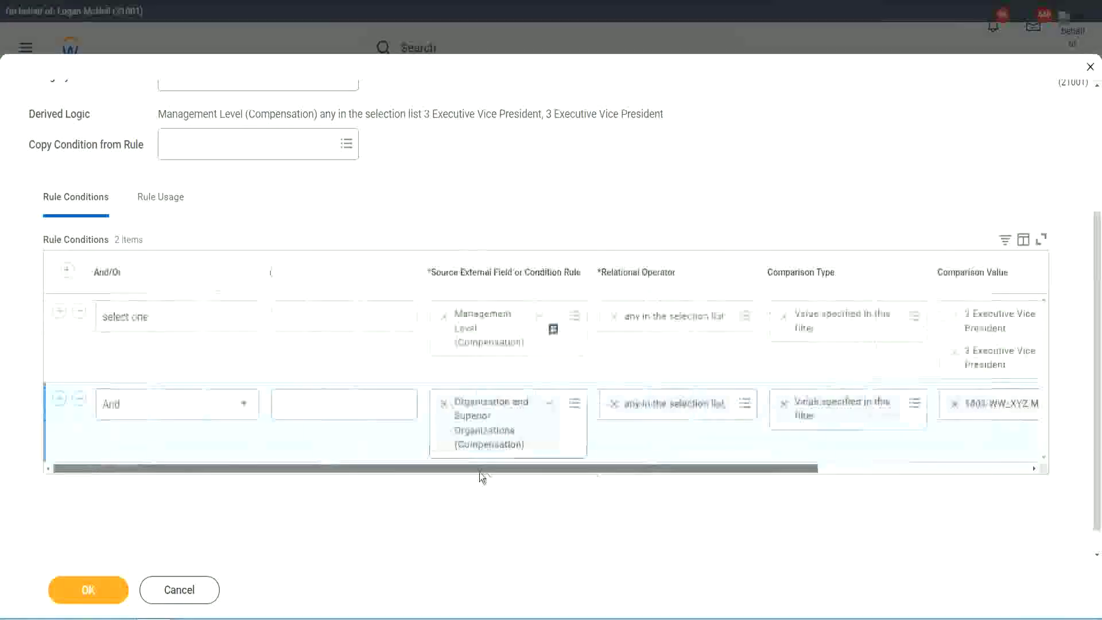
{"action": "left_click", "coordinate": [82, 591]}
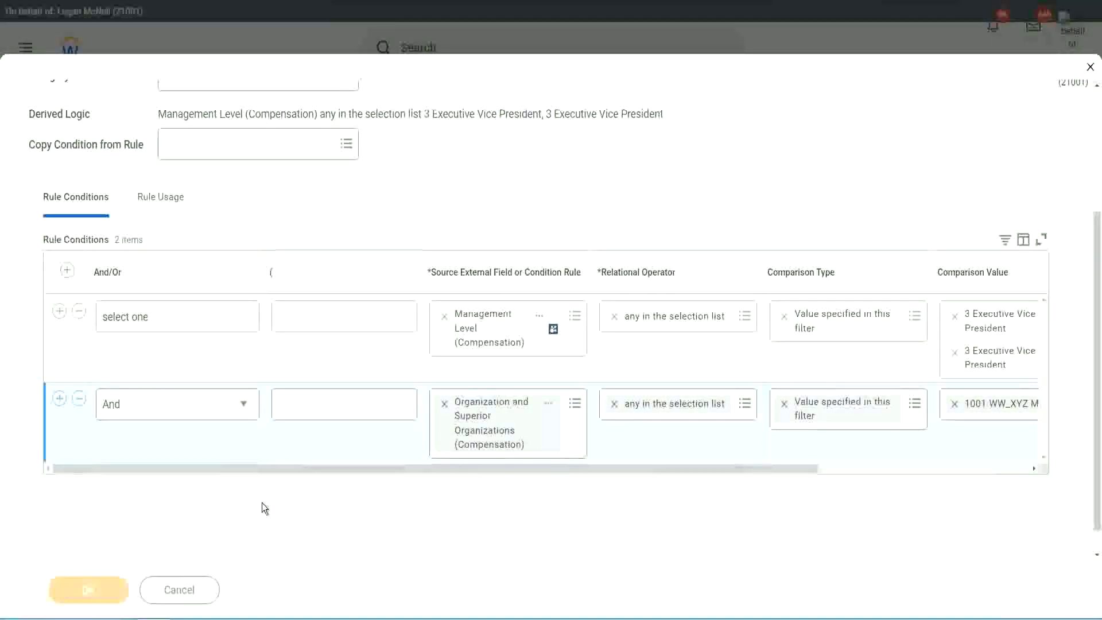